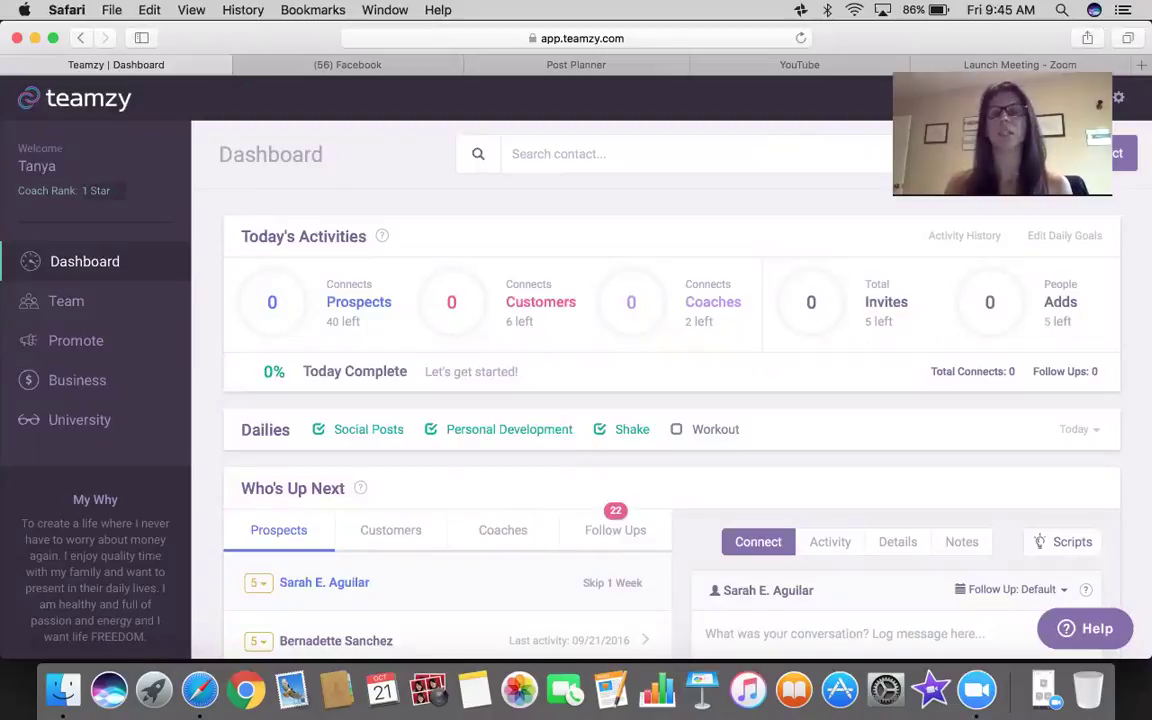
Look over the dashboard's daily activities, dailies, Who's Up Next list and the activity and dailies charts
left_click(96, 266)
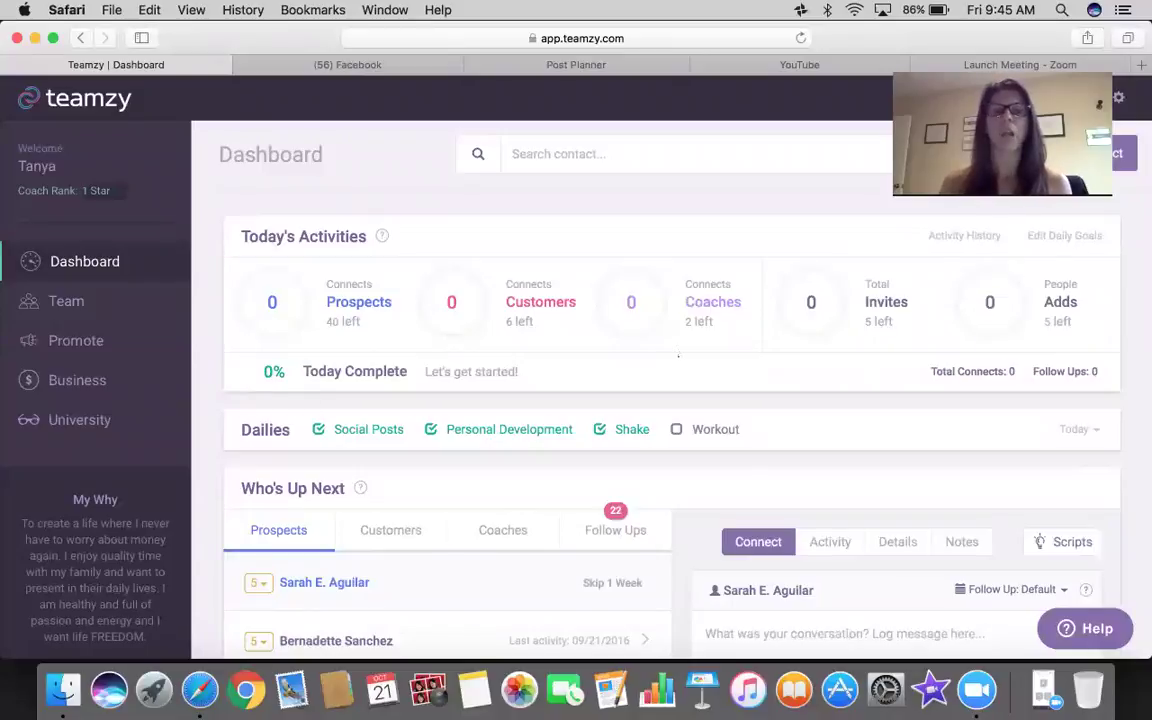
scroll(678, 356, "down", 2)
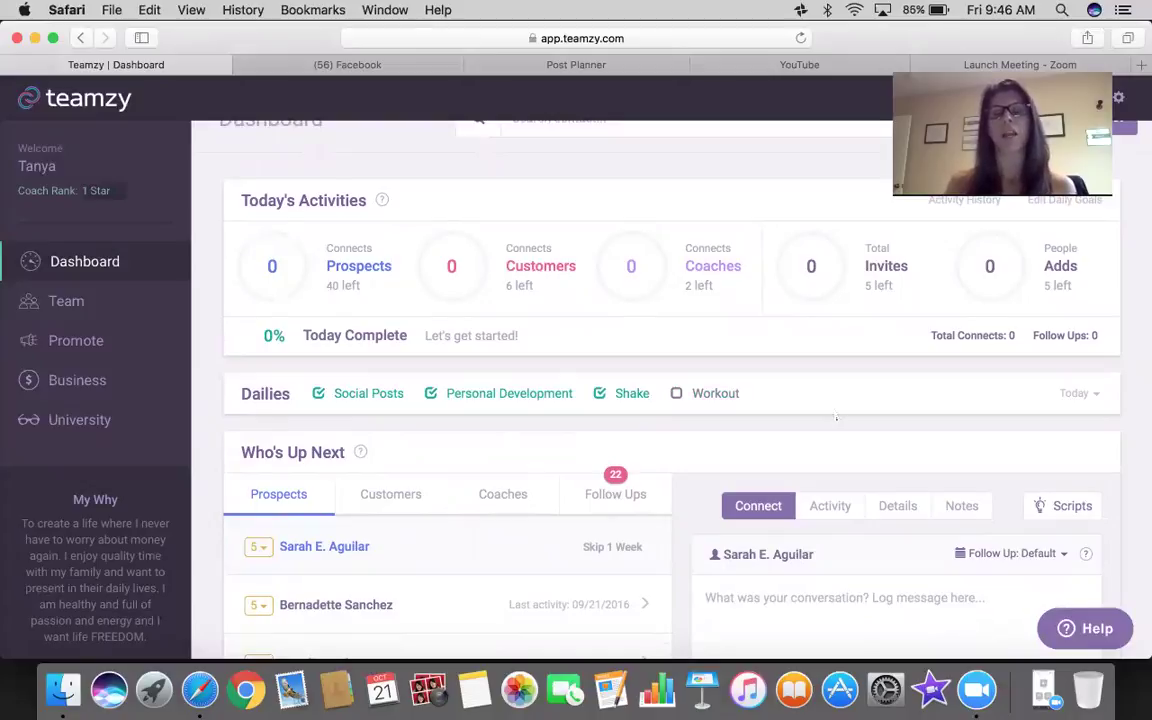
scroll(836, 417, "down", 10)
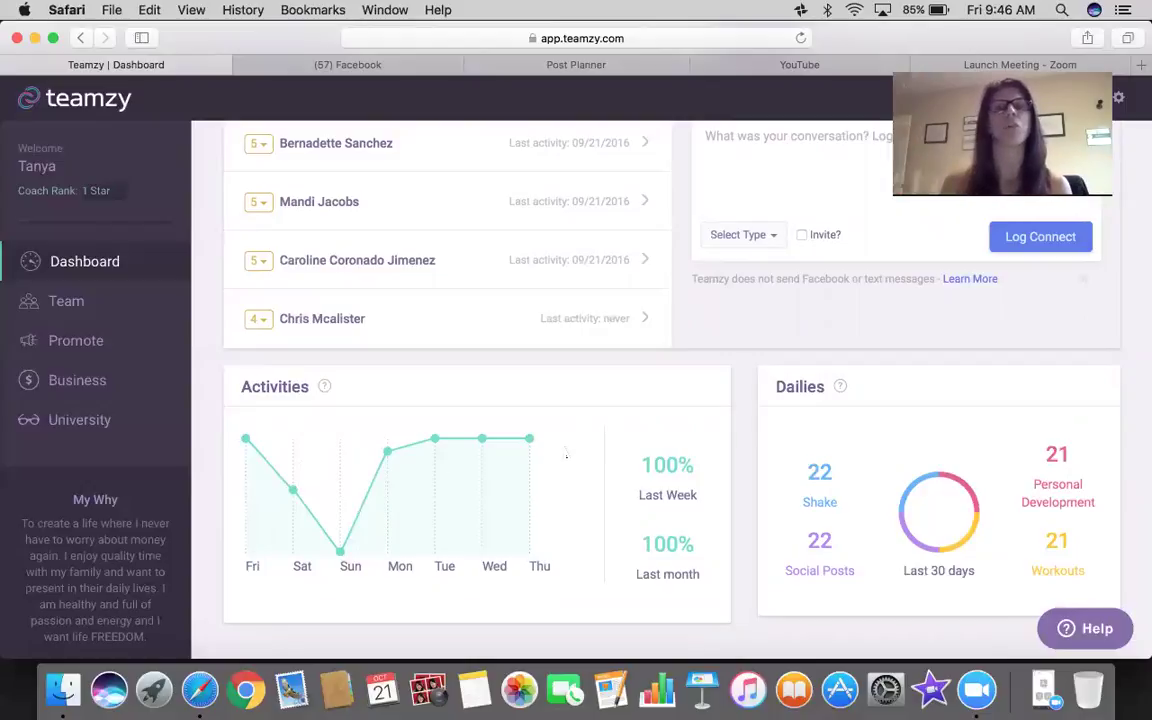
scroll(566, 456, "up", 5)
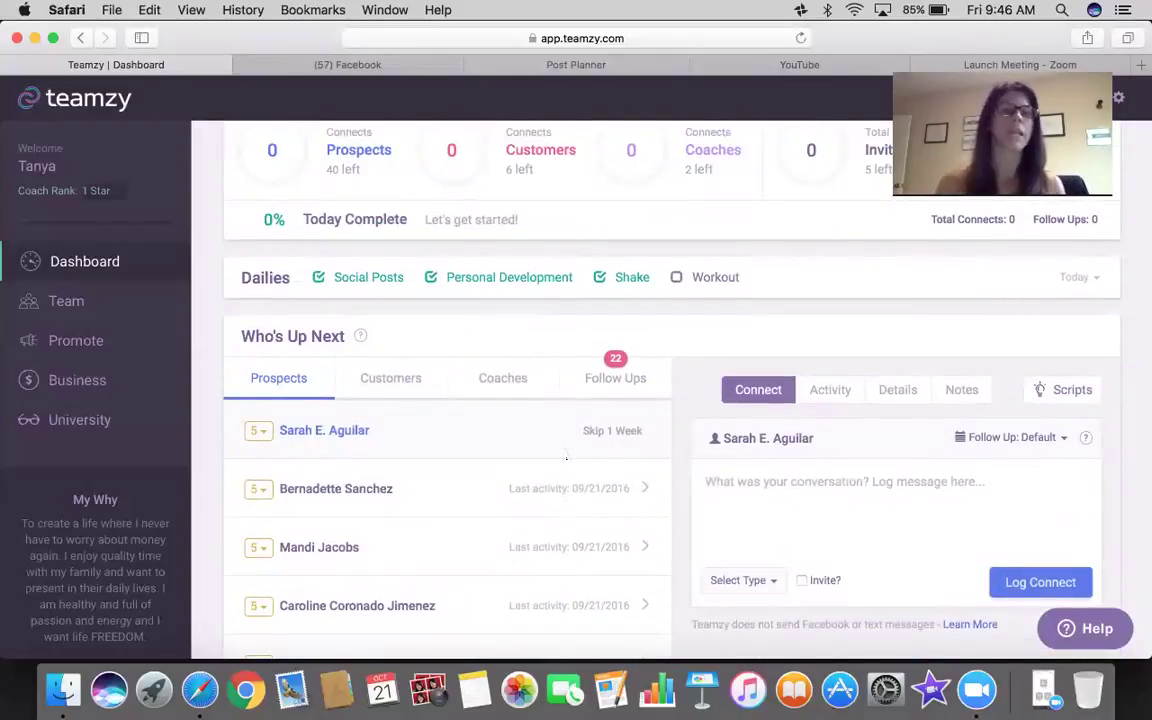
scroll(566, 458, "down", 5)
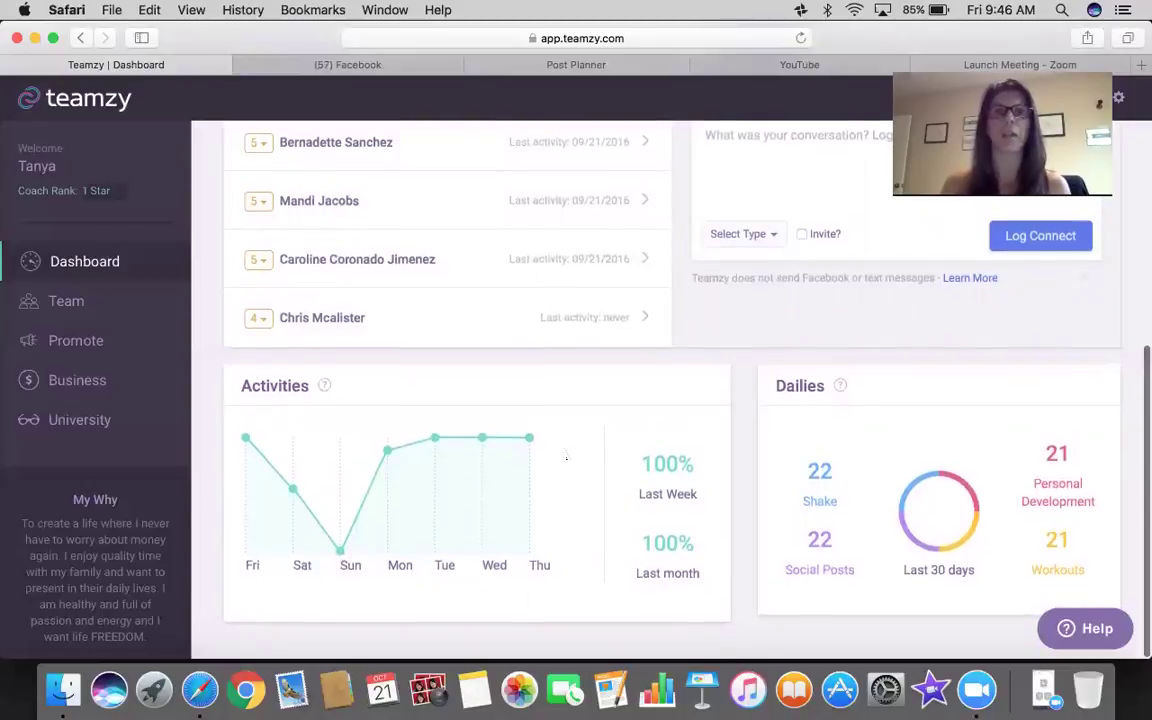
scroll(566, 458, "up", 2)
scroll(566, 458, "down", 2)
scroll(566, 458, "up", 4)
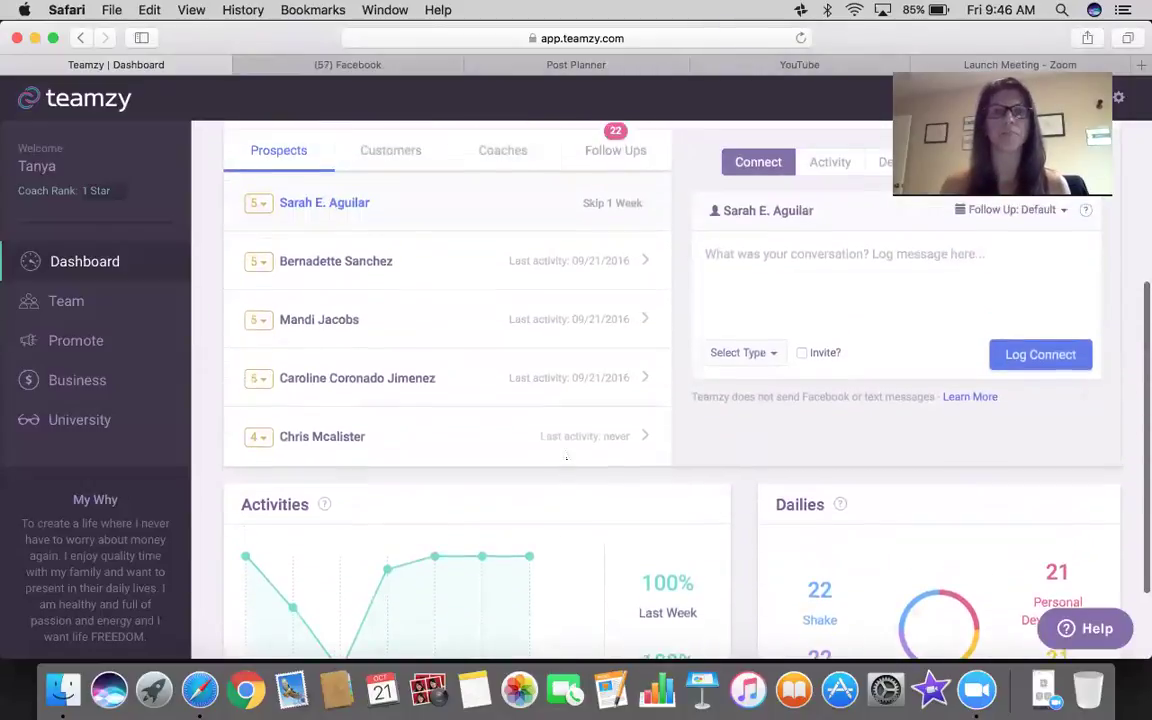
scroll(566, 458, "up", 4)
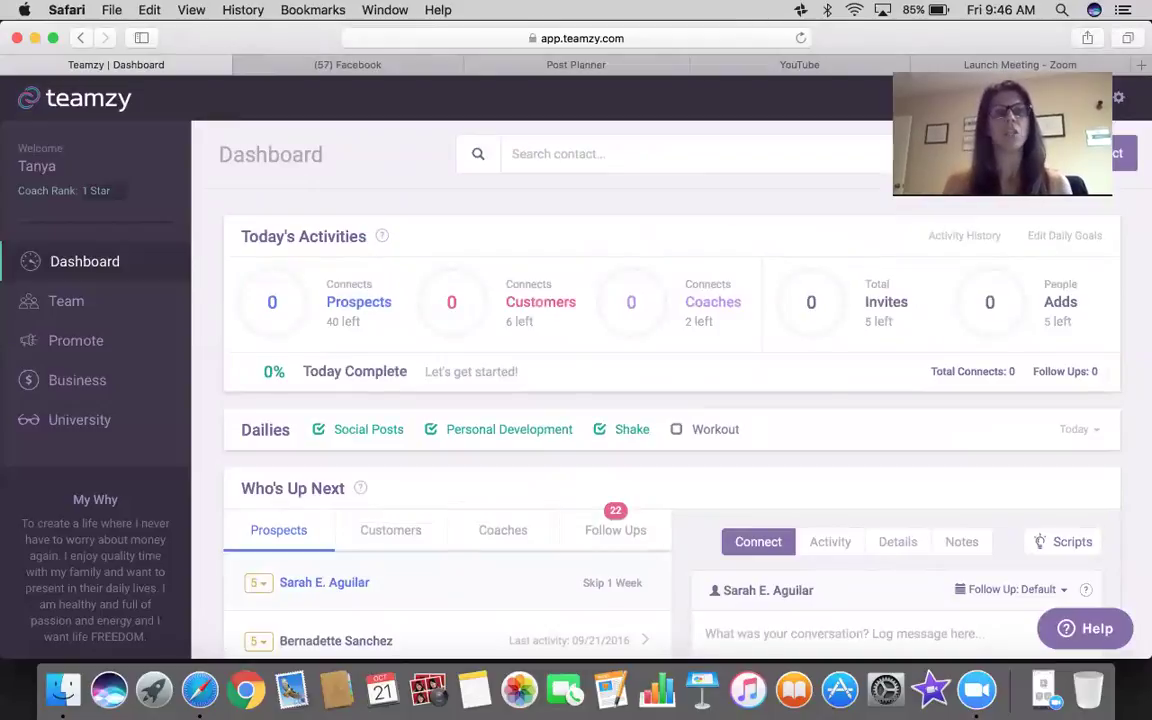
Review the activity history of the first prospect in Who's Up Next
scroll(656, 390, "down", 2)
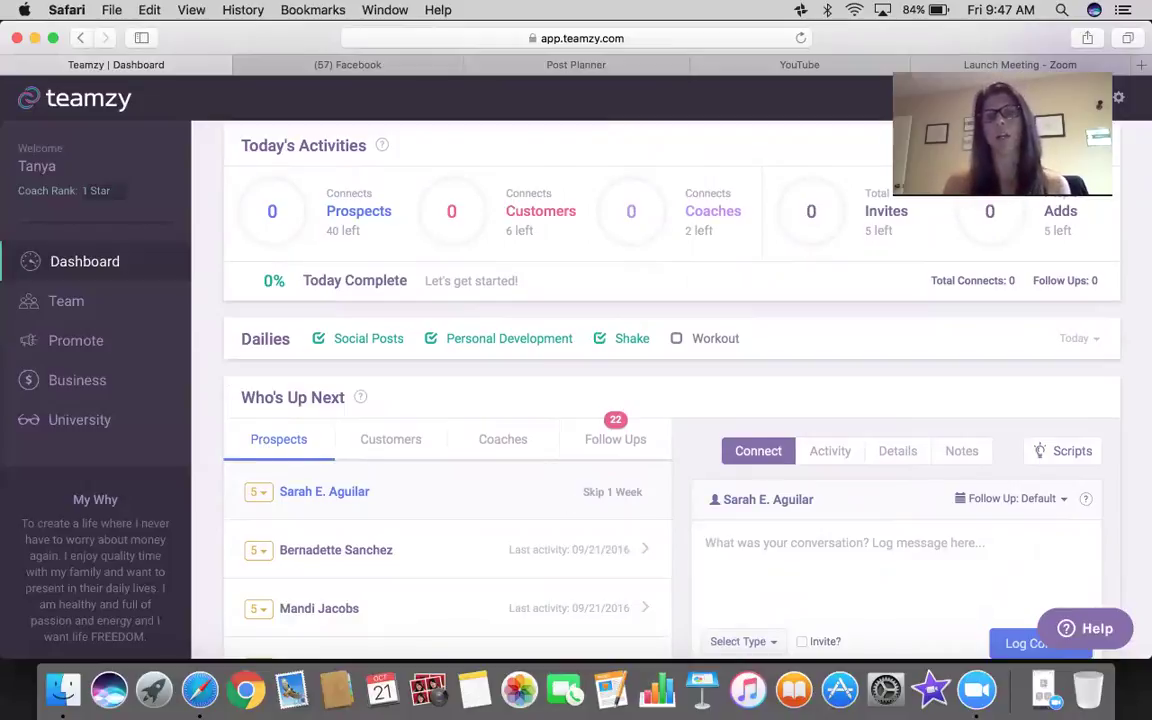
left_click(830, 451)
scroll(670, 400, "down", 2)
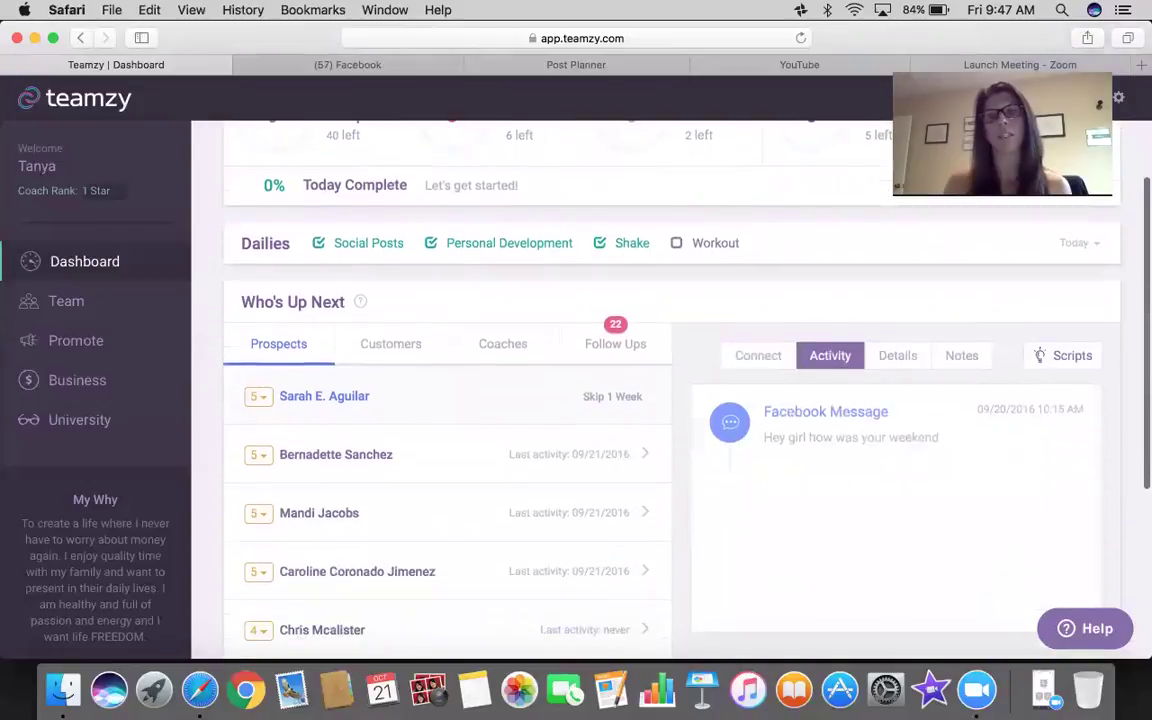
scroll(933, 487, "down", 5)
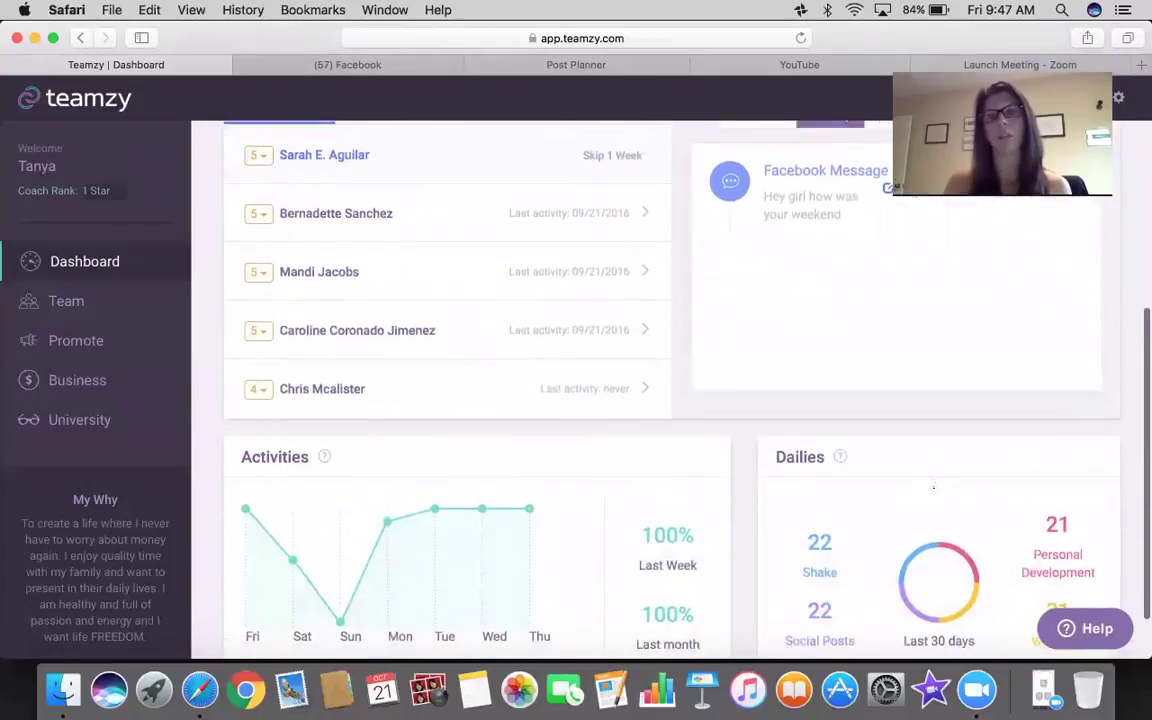
scroll(933, 487, "up", 5)
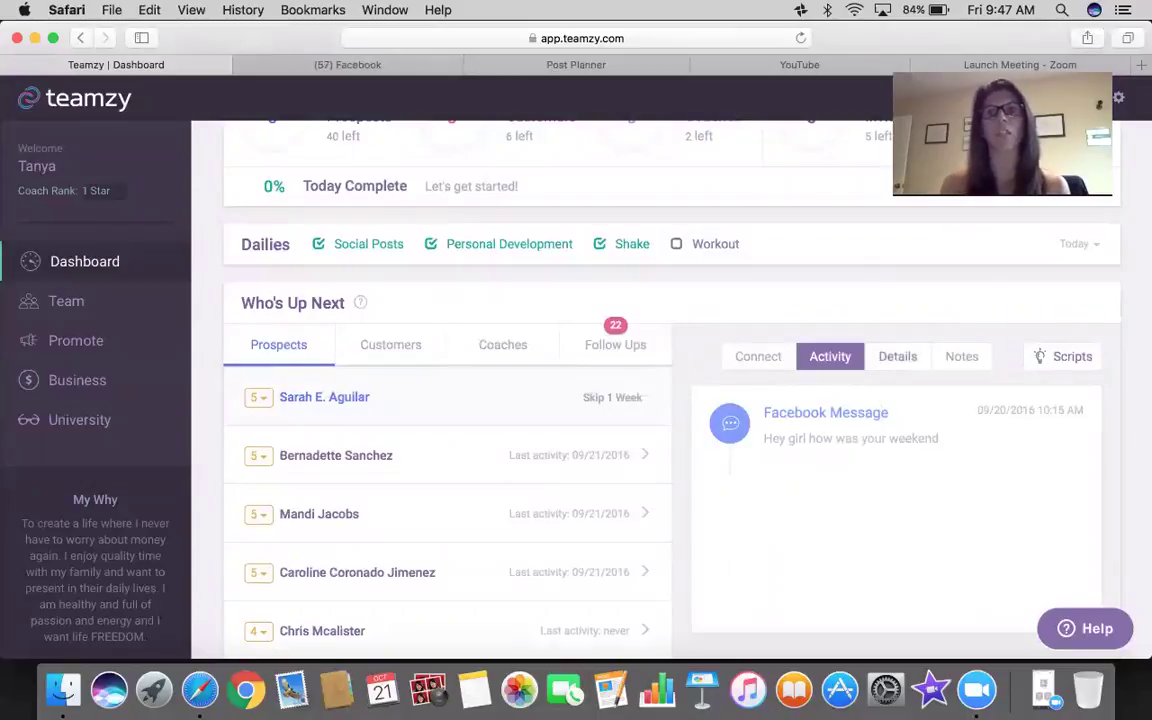
Review the first prospect's details and notes, and return to the form for logging a connect
left_click(897, 356)
left_click(961, 356)
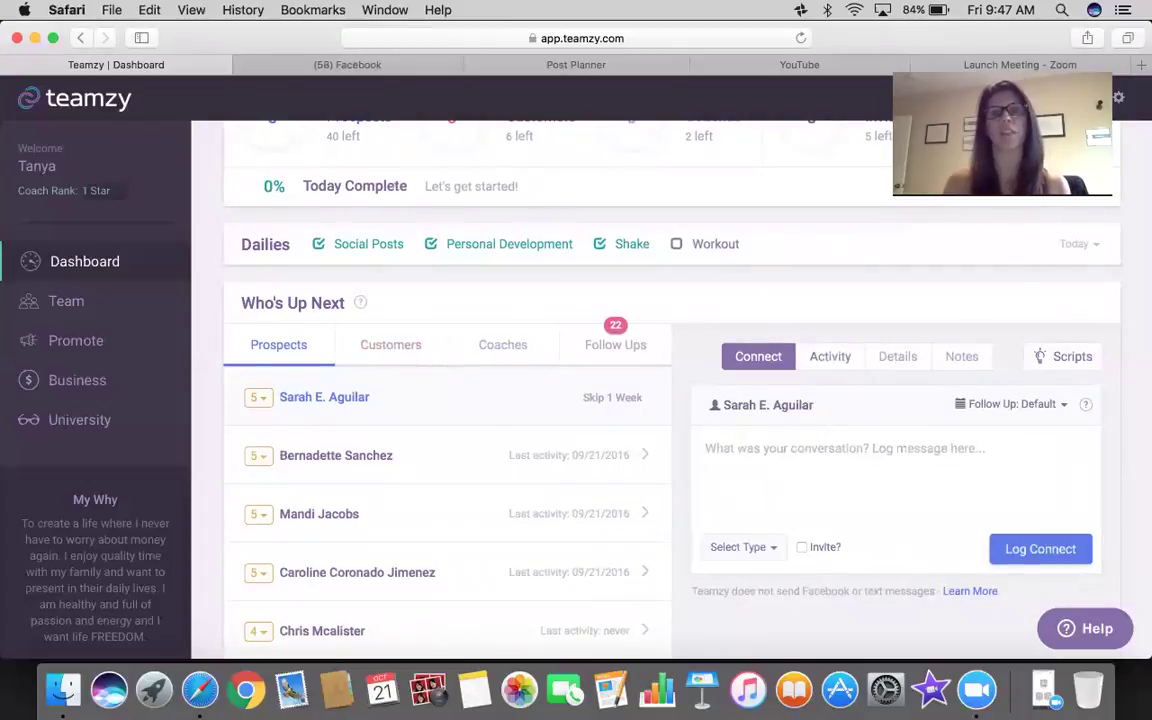
left_click(897, 356)
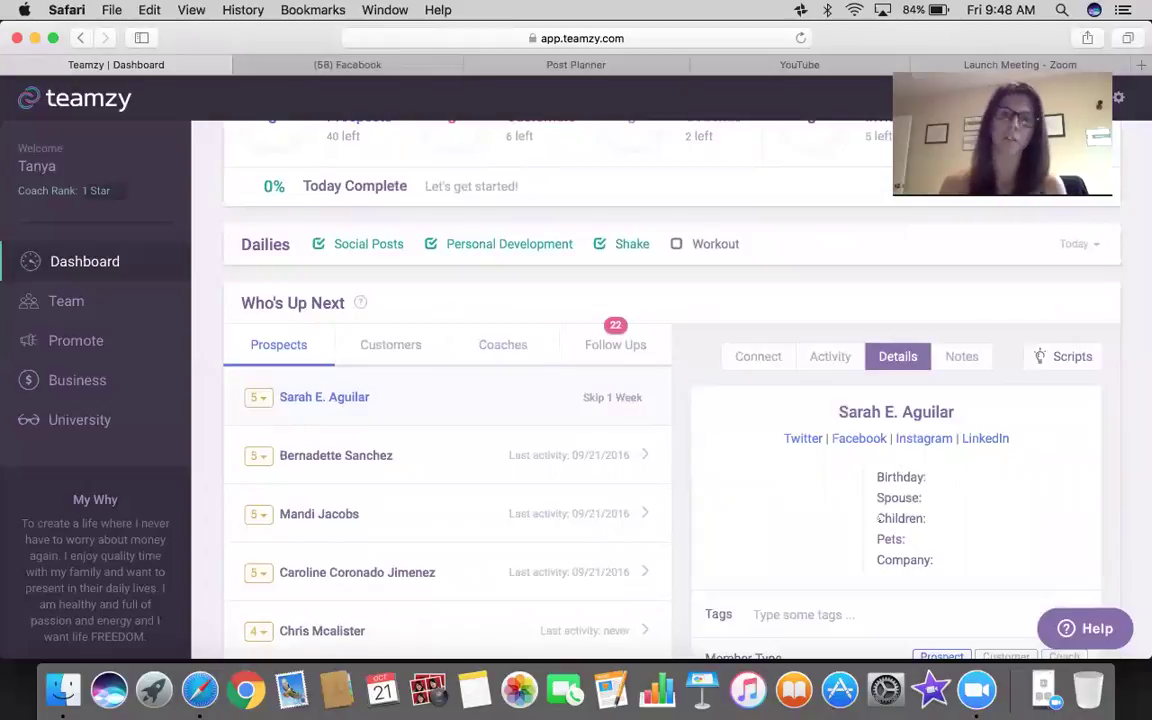
scroll(878, 518, "down", 5)
scroll(880, 519, "up", 3)
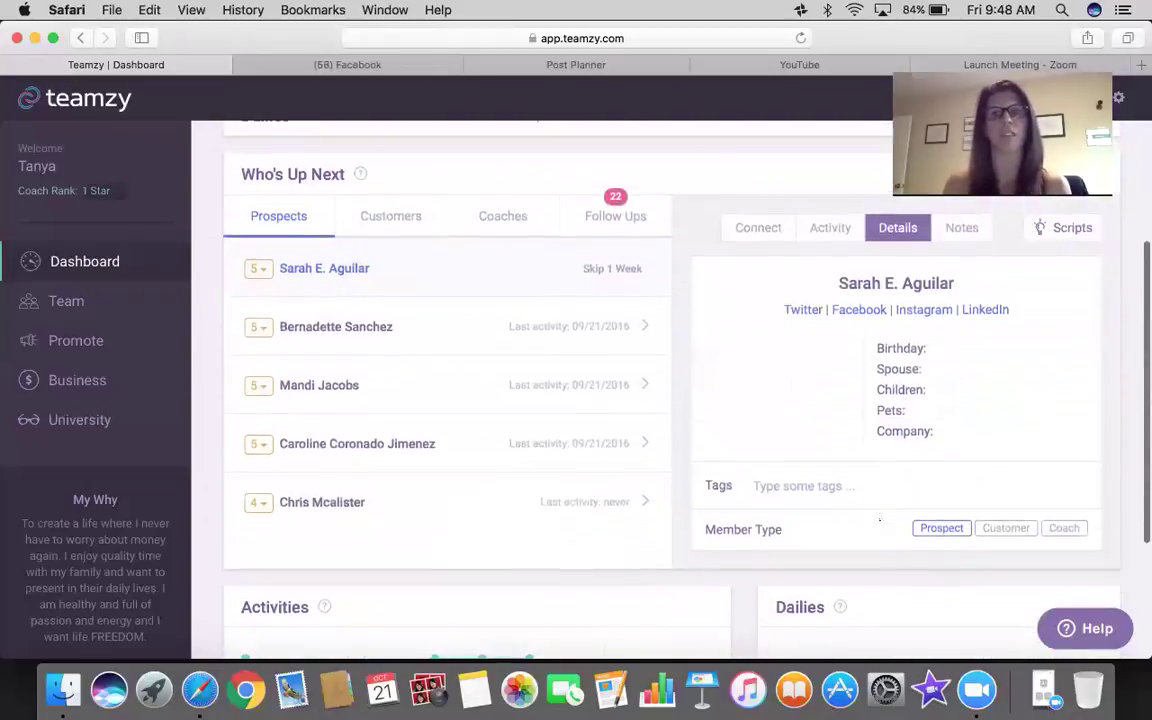
scroll(880, 519, "up", 3)
left_click(750, 394)
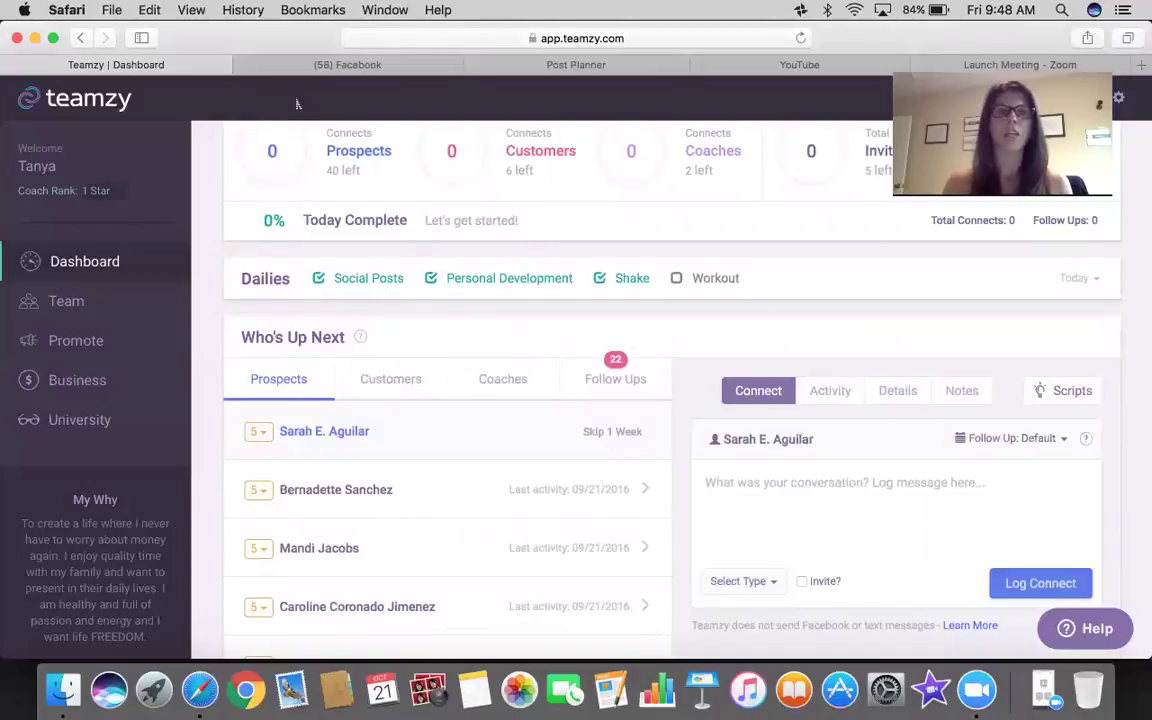
Switch to Facebook and open the same prospect's message conversation by searching the messages for her first name
left_click(268, 66)
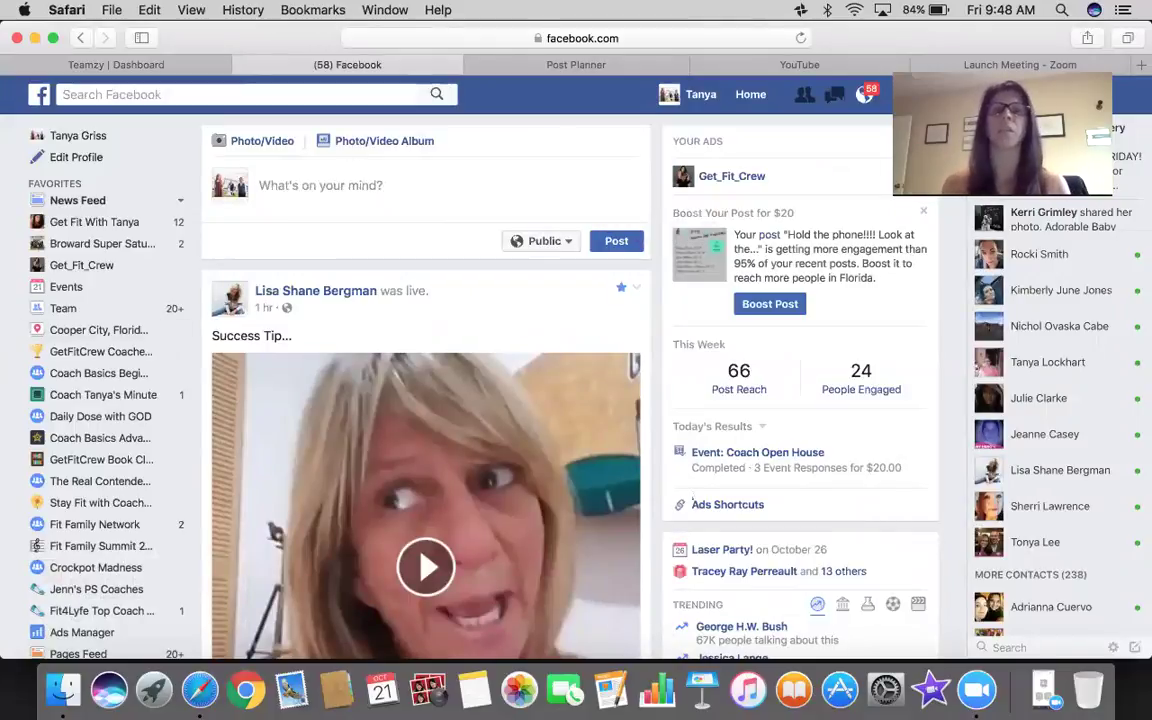
left_click(834, 94)
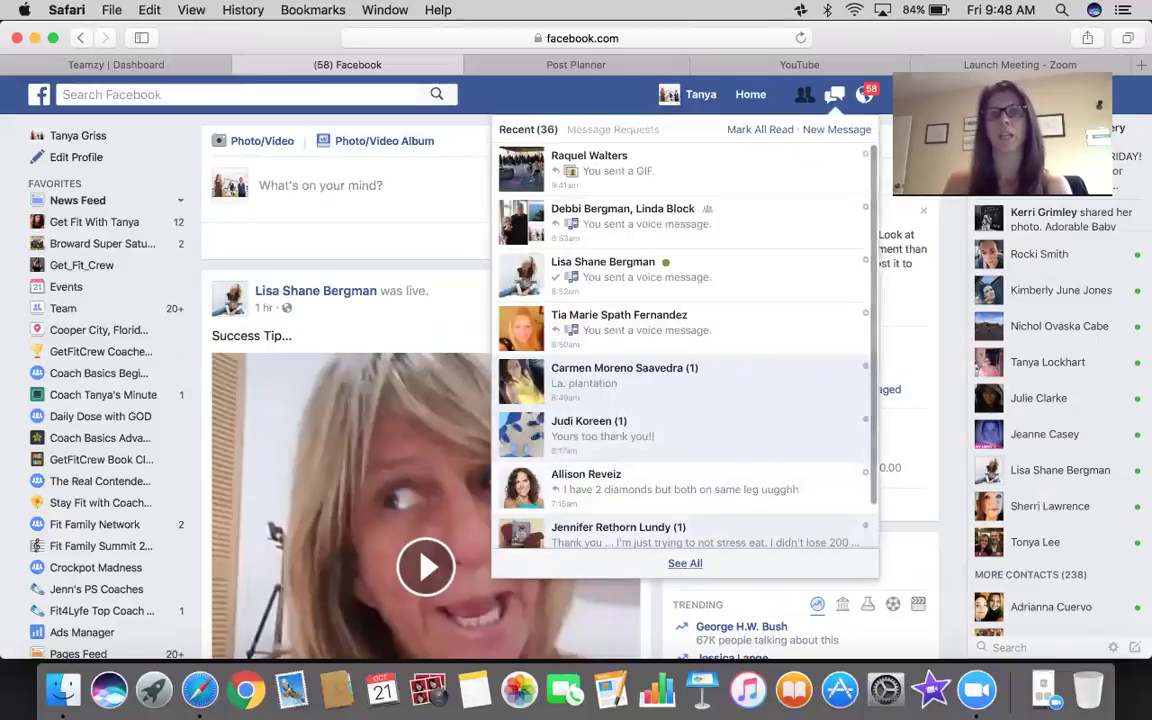
key("Escape")
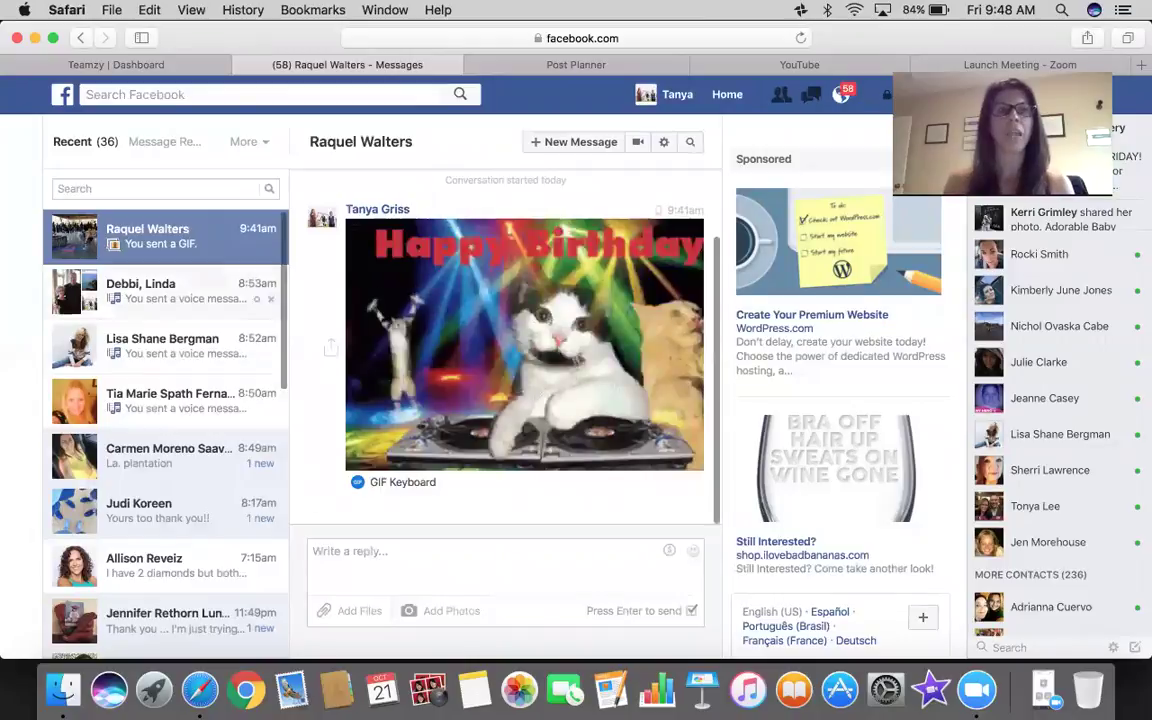
left_click(99, 189)
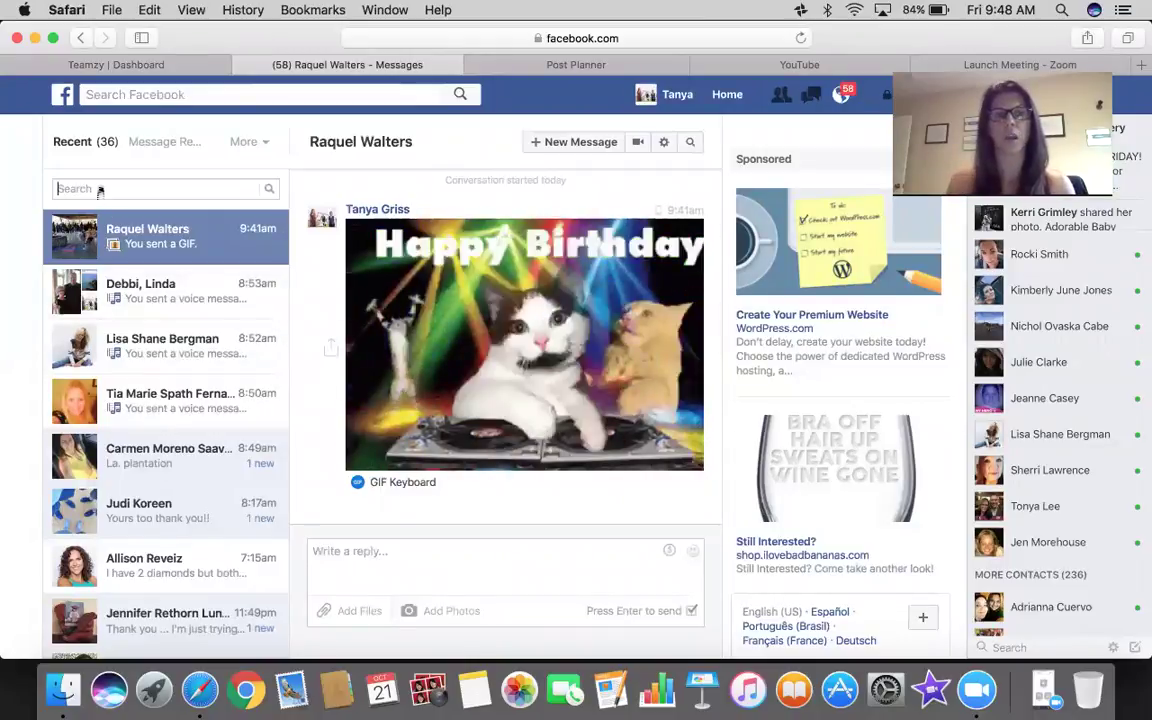
type("Sarah")
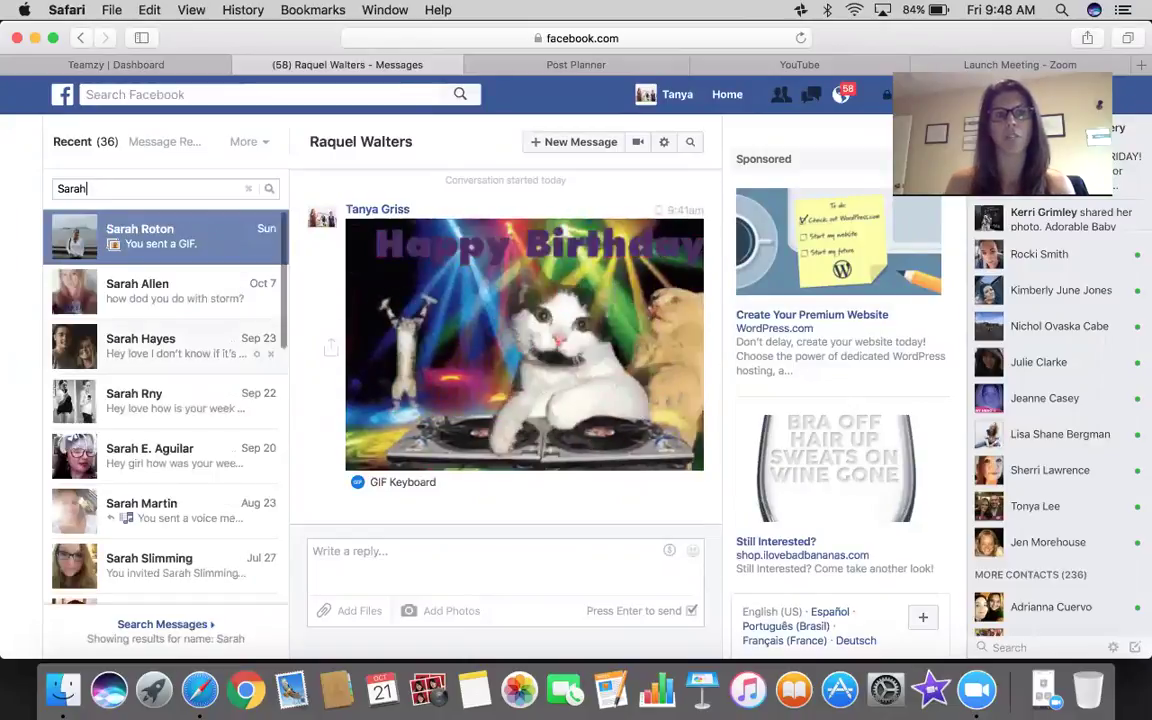
left_click(150, 455)
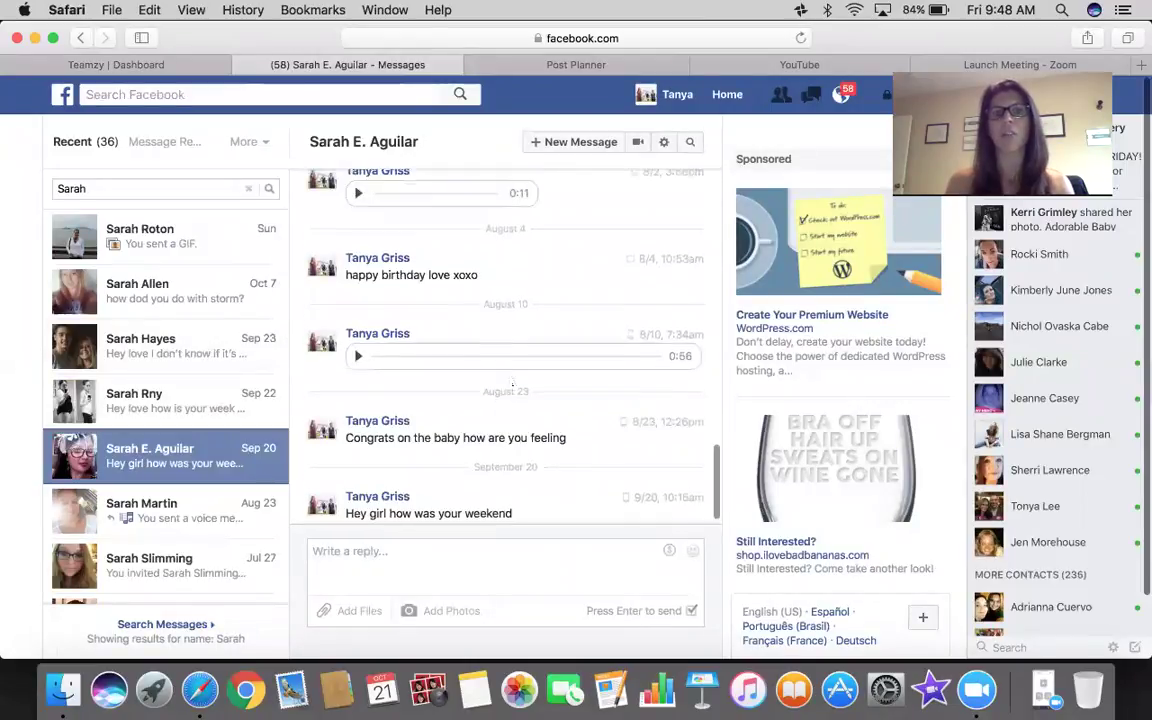
Read back through the earlier messages in the prospect's conversation and return to the most recent one
scroll(512, 383, "up", 6)
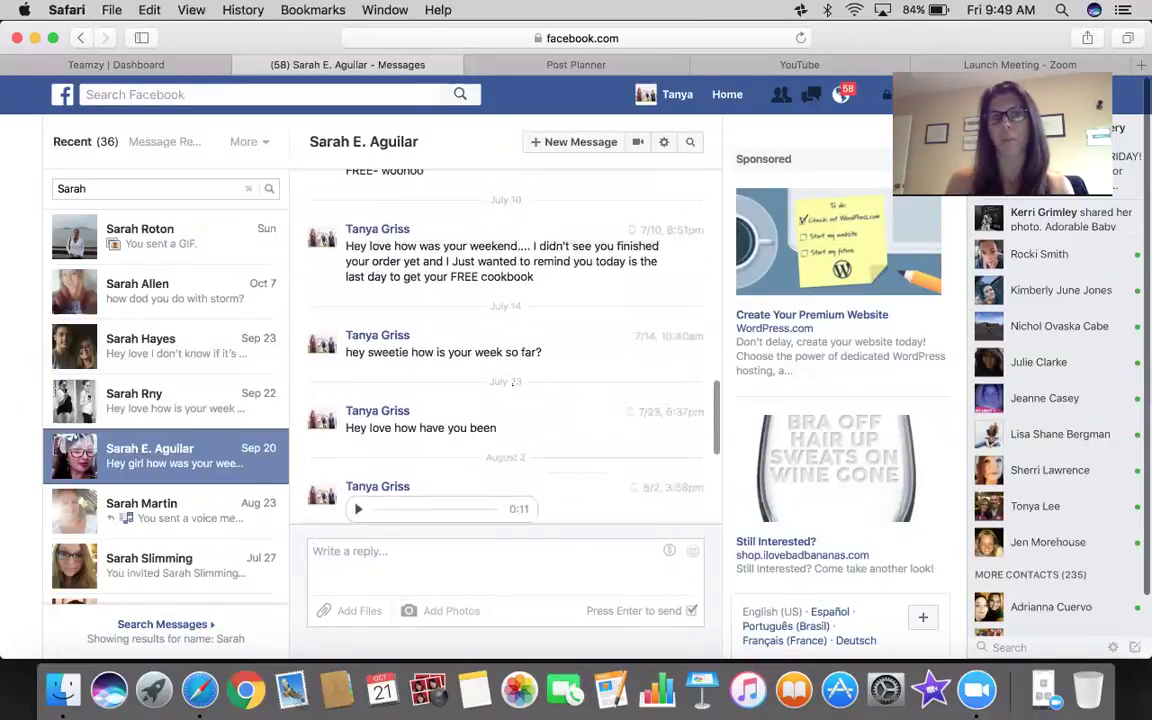
scroll(512, 383, "down", 5)
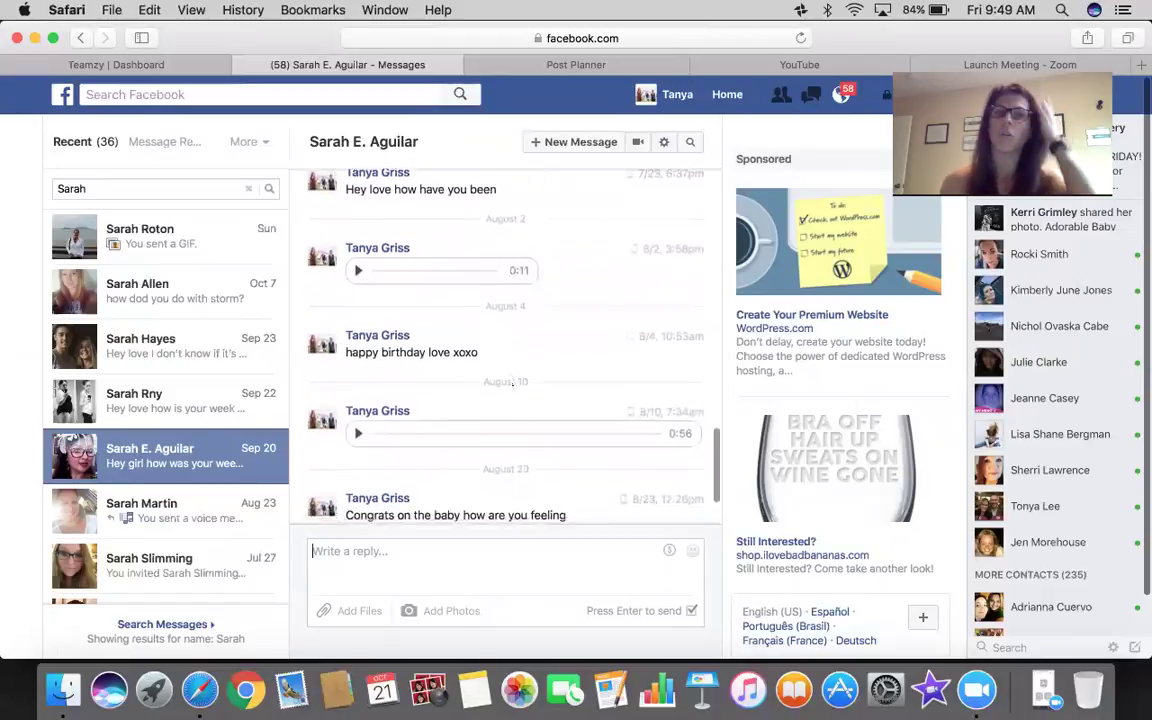
scroll(512, 383, "up", 10)
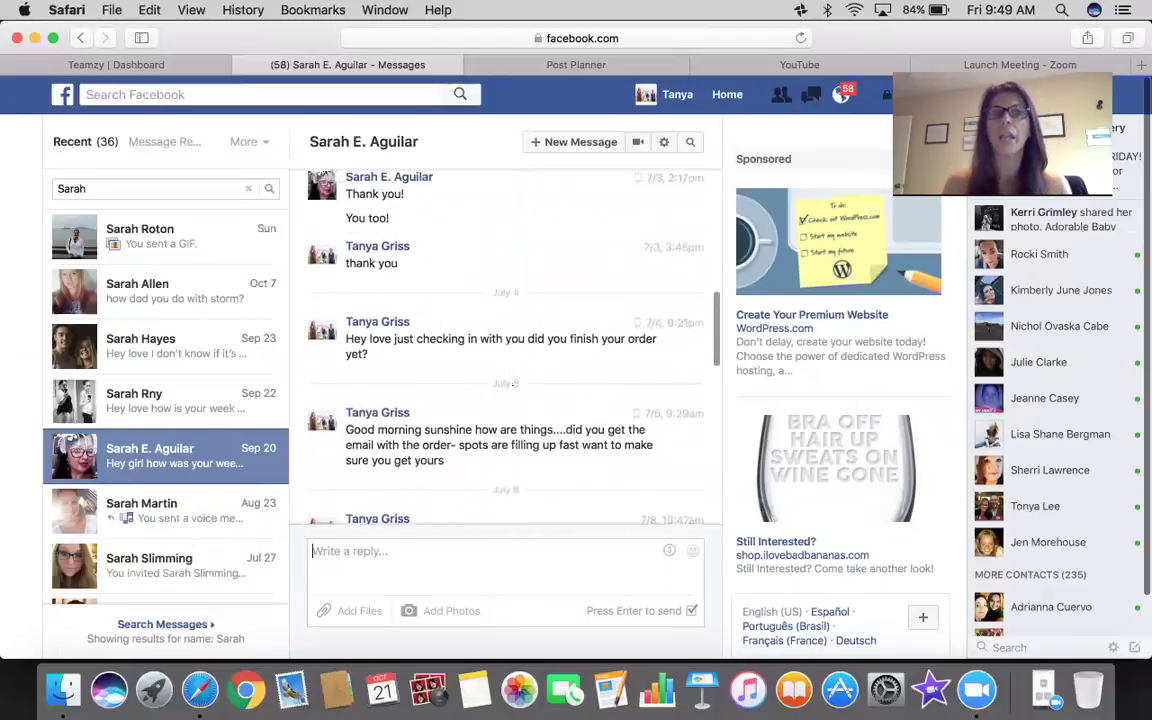
scroll(512, 383, "up", 3)
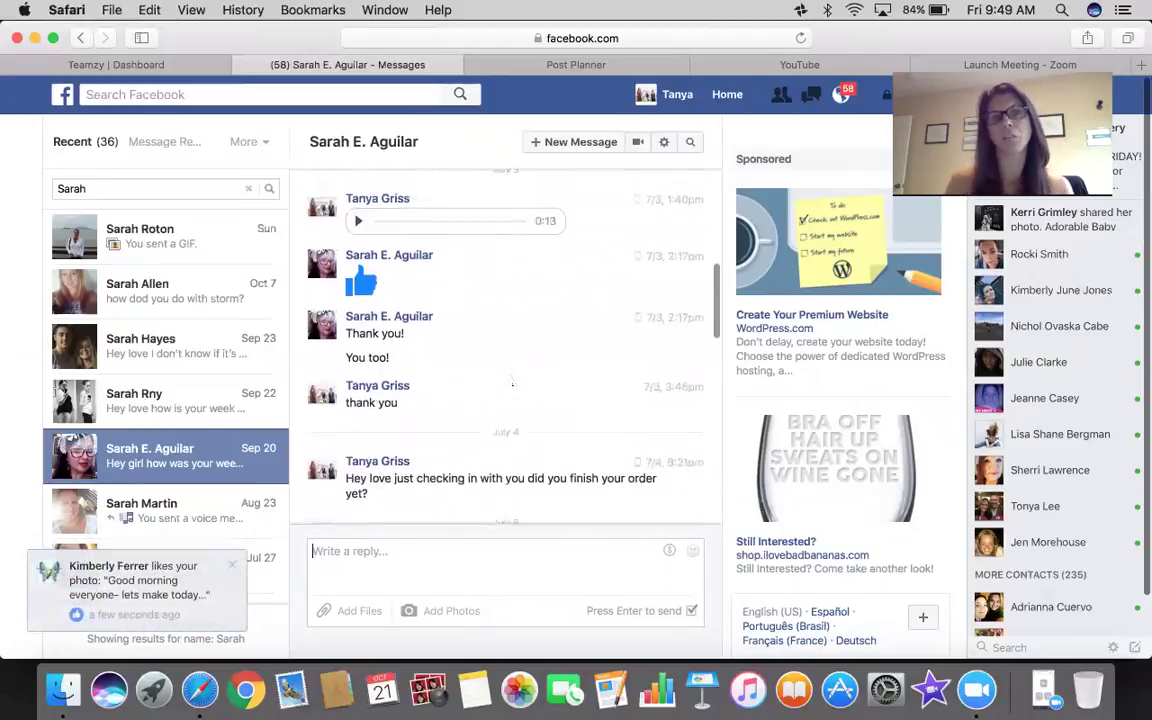
scroll(512, 383, "down", 8)
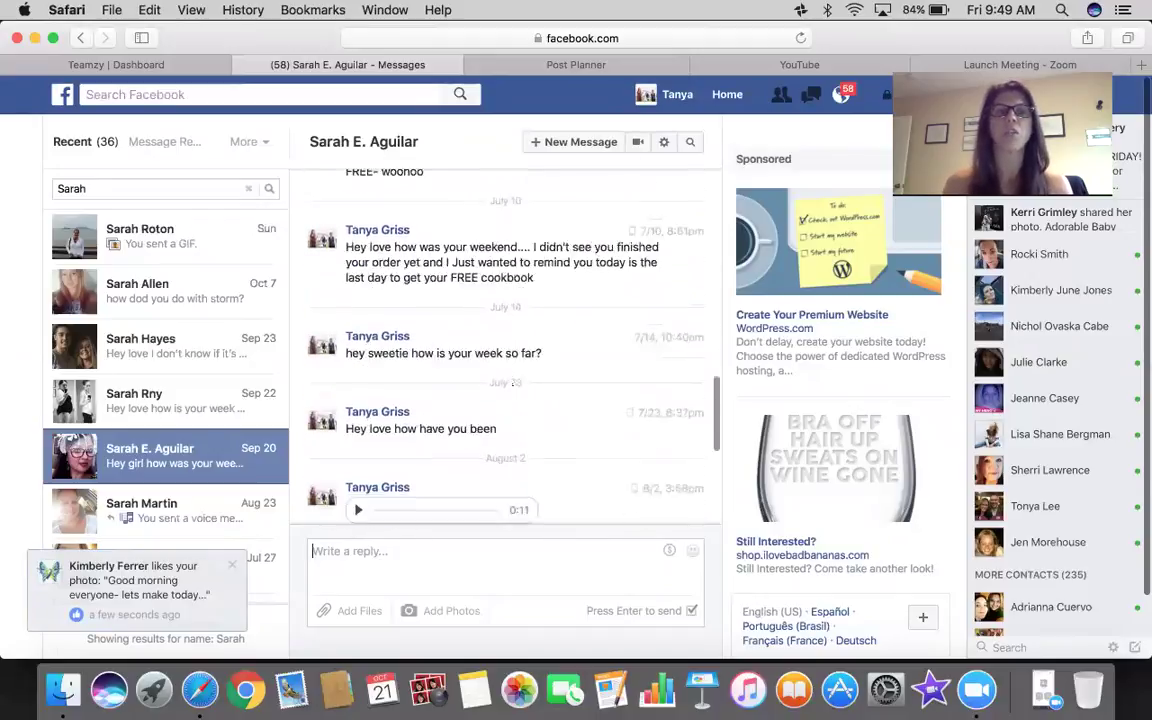
scroll(512, 383, "down", 5)
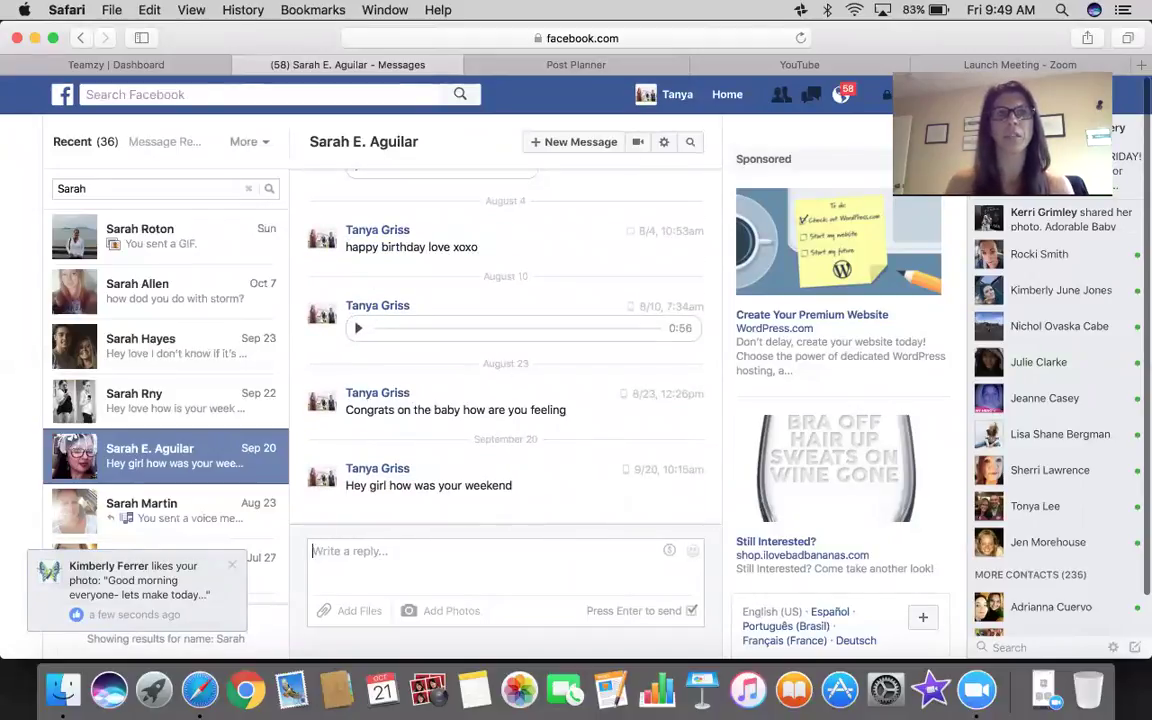
Switch back to Teamzy and open the Facebook script ideas for the prospect
left_click(178, 68)
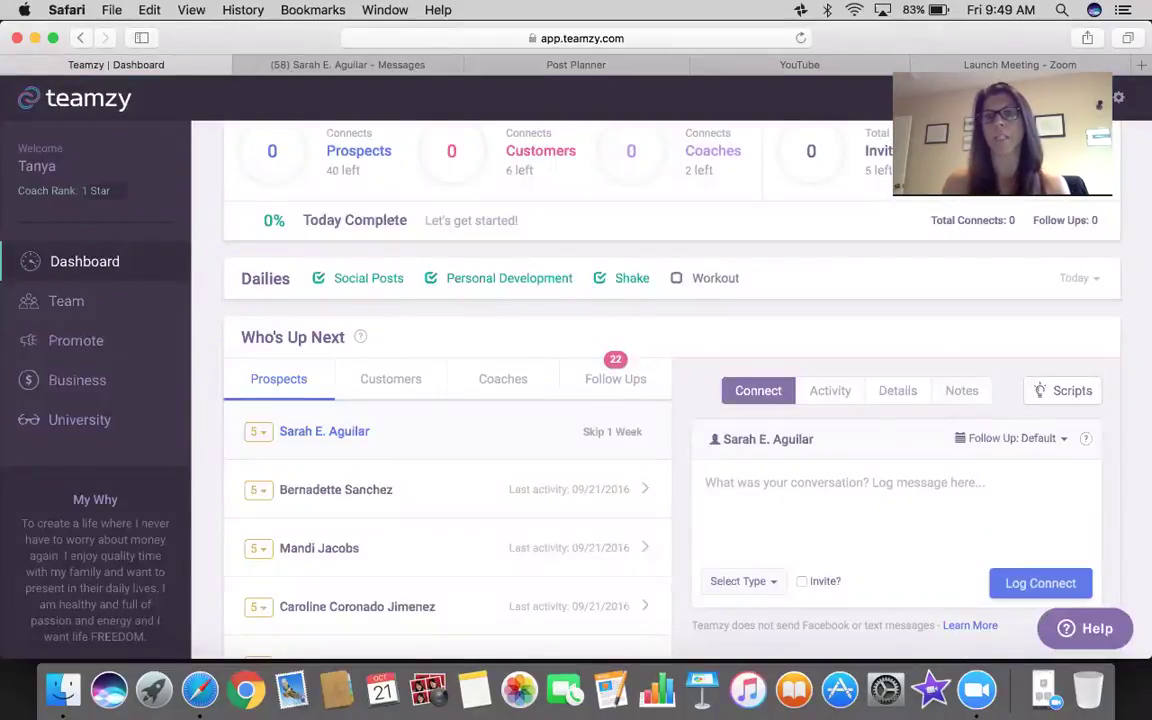
left_click(1065, 390)
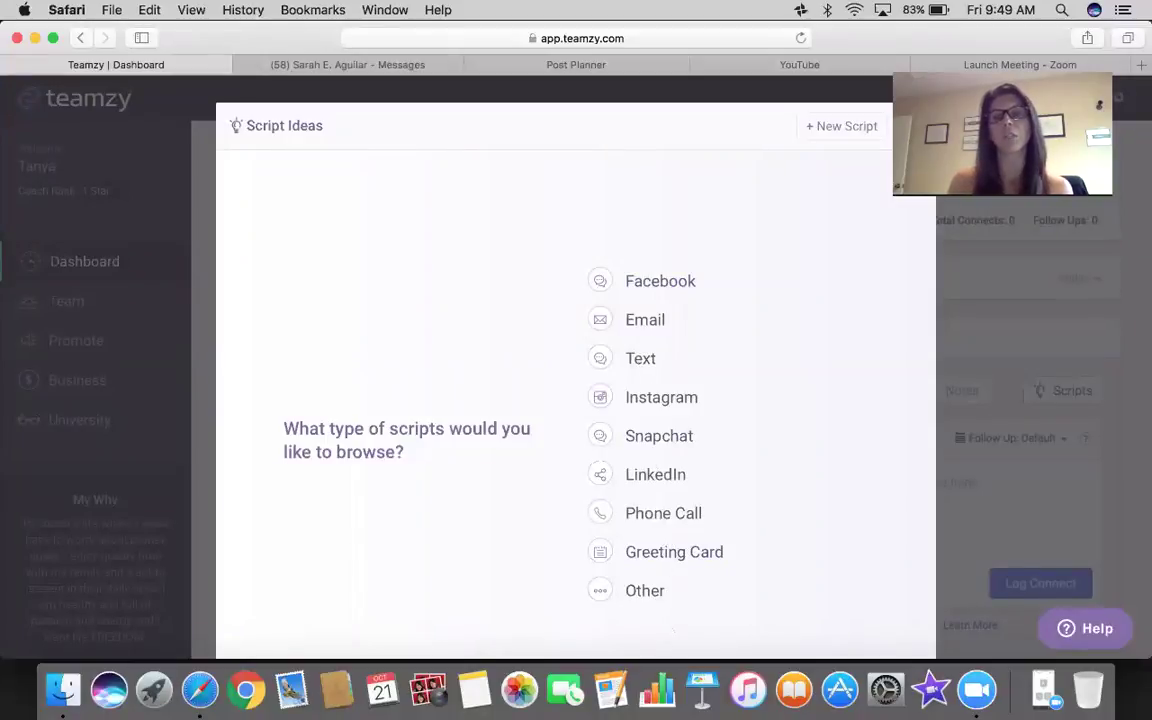
left_click(645, 283)
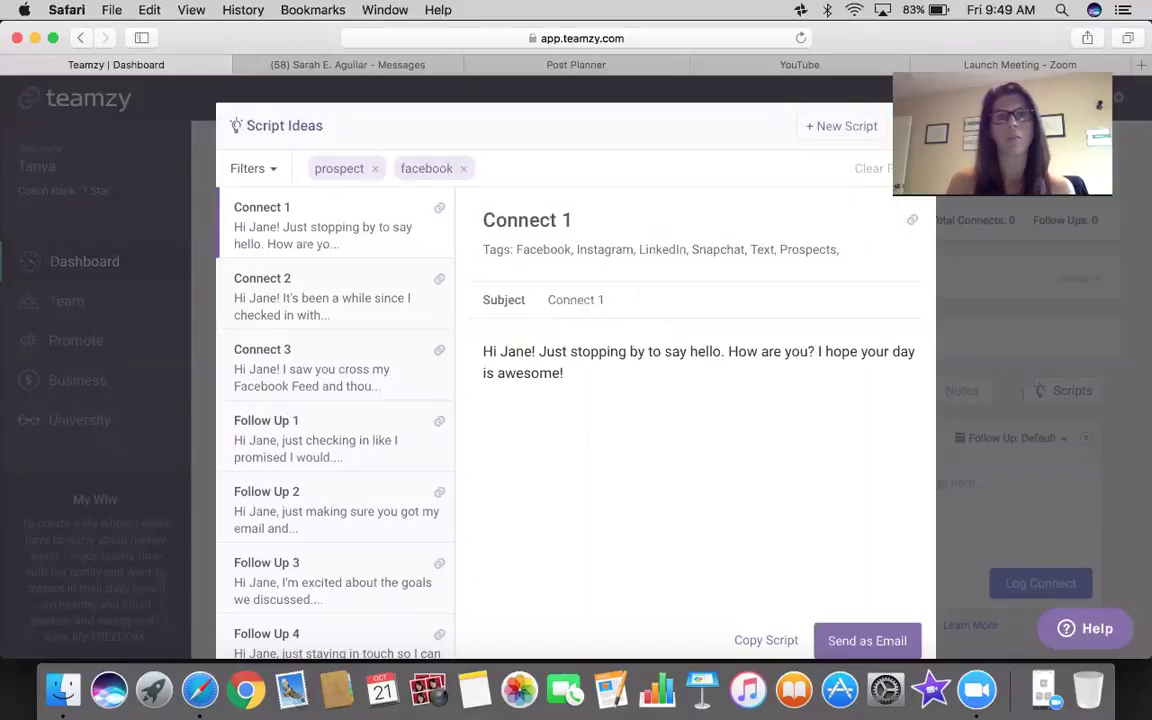
Read the Connect 3, Follow Up 1 and Follow Up 3 scripts
left_click(320, 367)
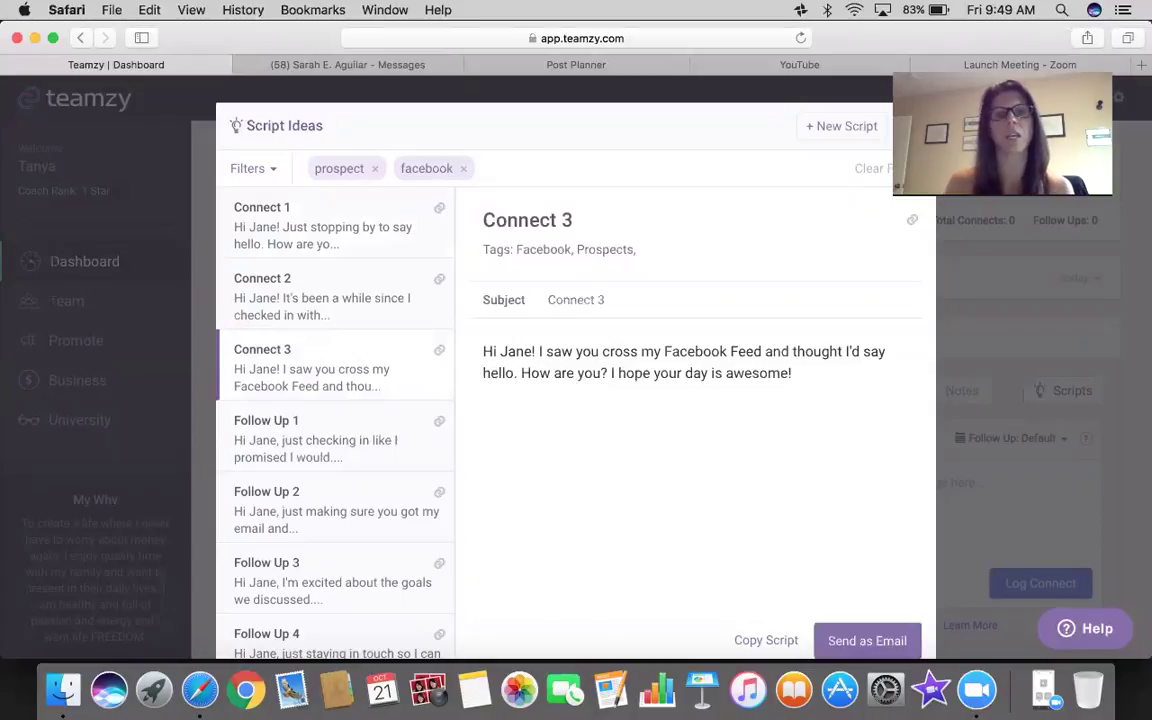
left_click(315, 440)
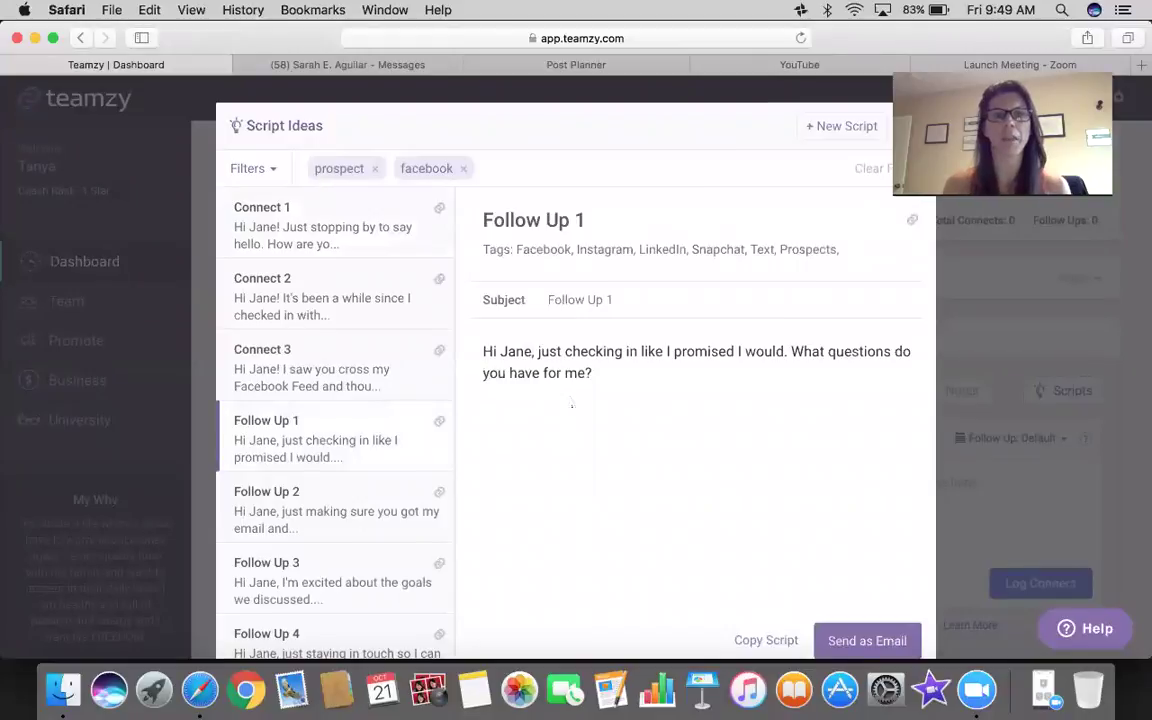
left_click(330, 580)
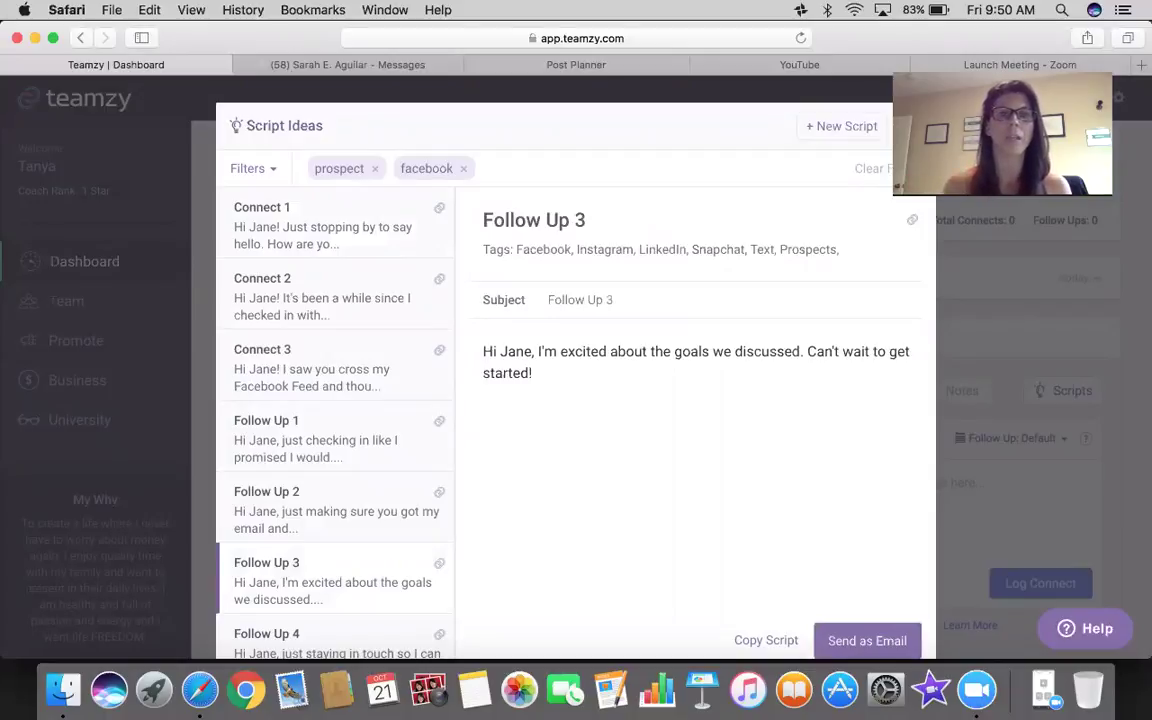
Copy the full message text of the Connect 1 script
left_click(323, 225)
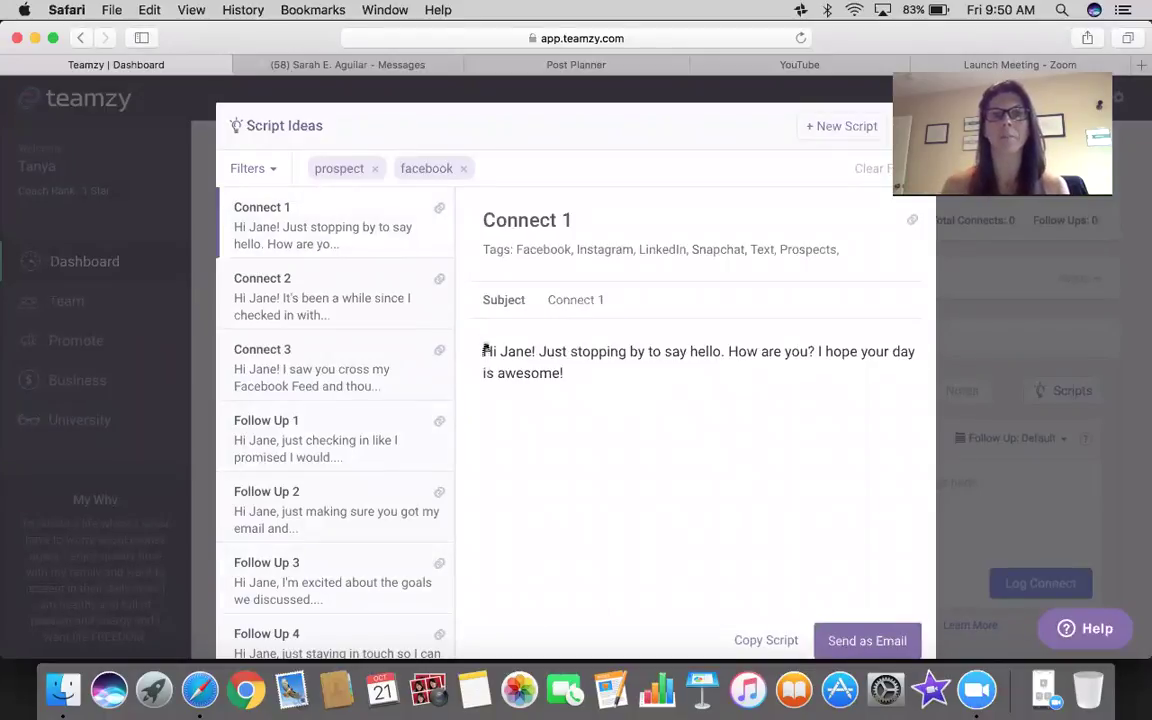
left_click_drag(484, 352, 607, 388)
key("super+c")
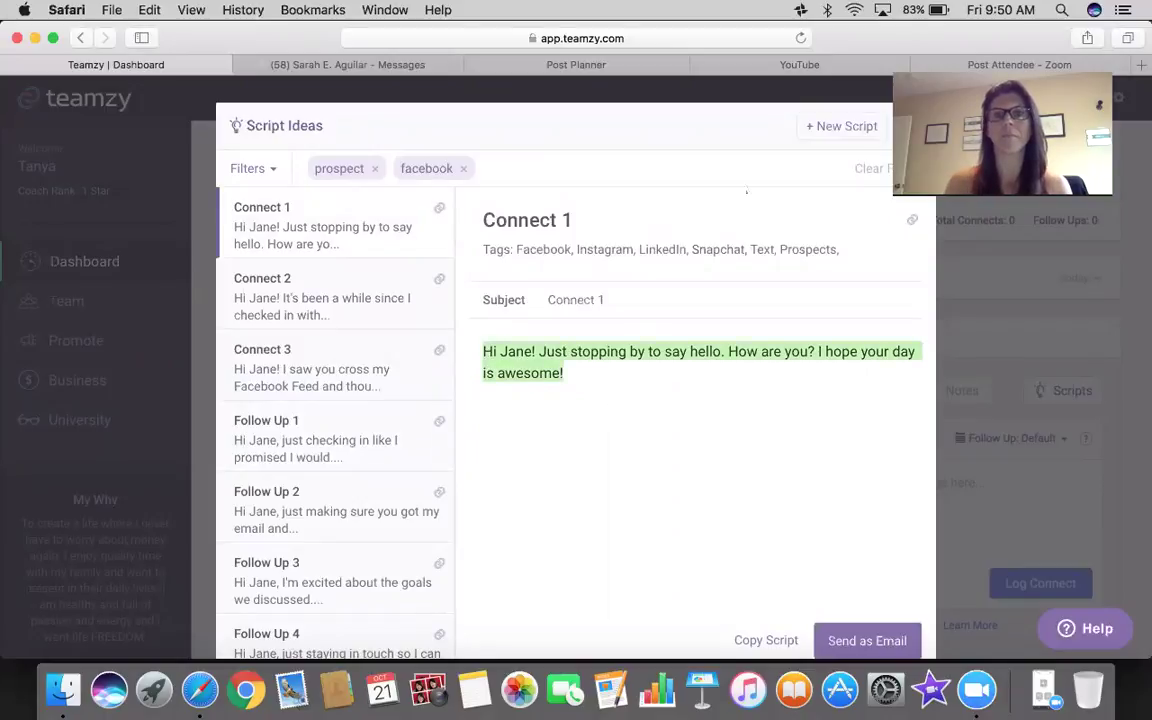
Close the script ideas and paste the copied Connect 1 text as a reply in the prospect's Facebook conversation
left_click(645, 130)
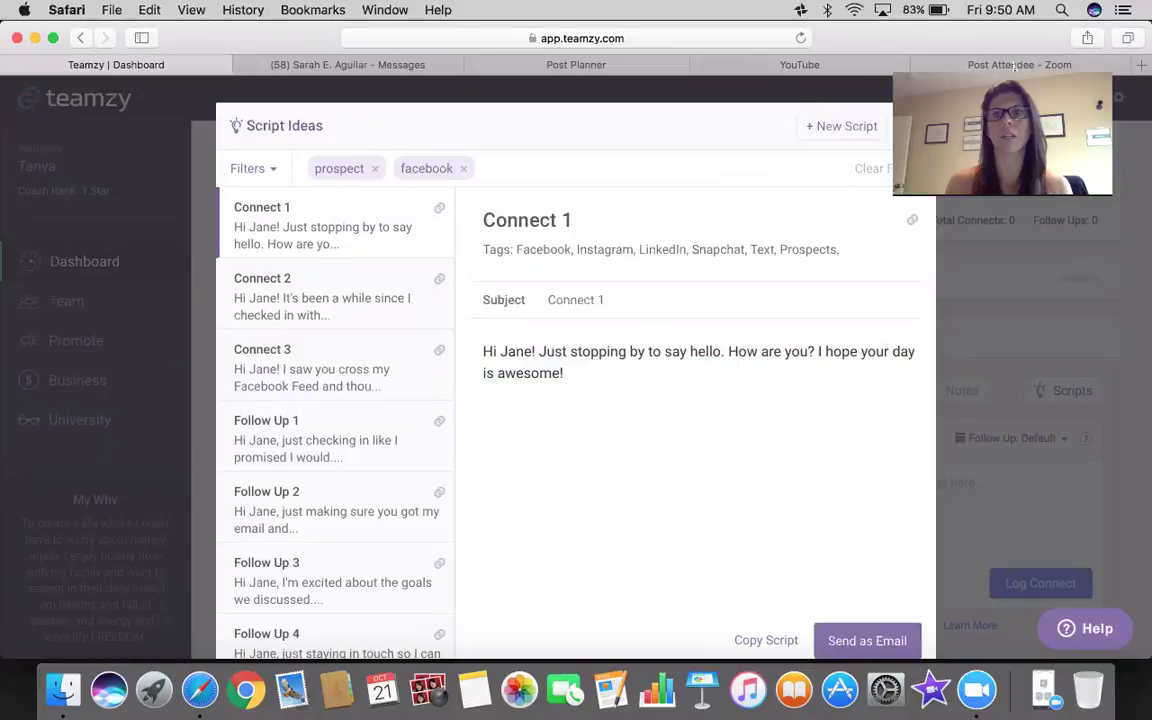
key("Escape")
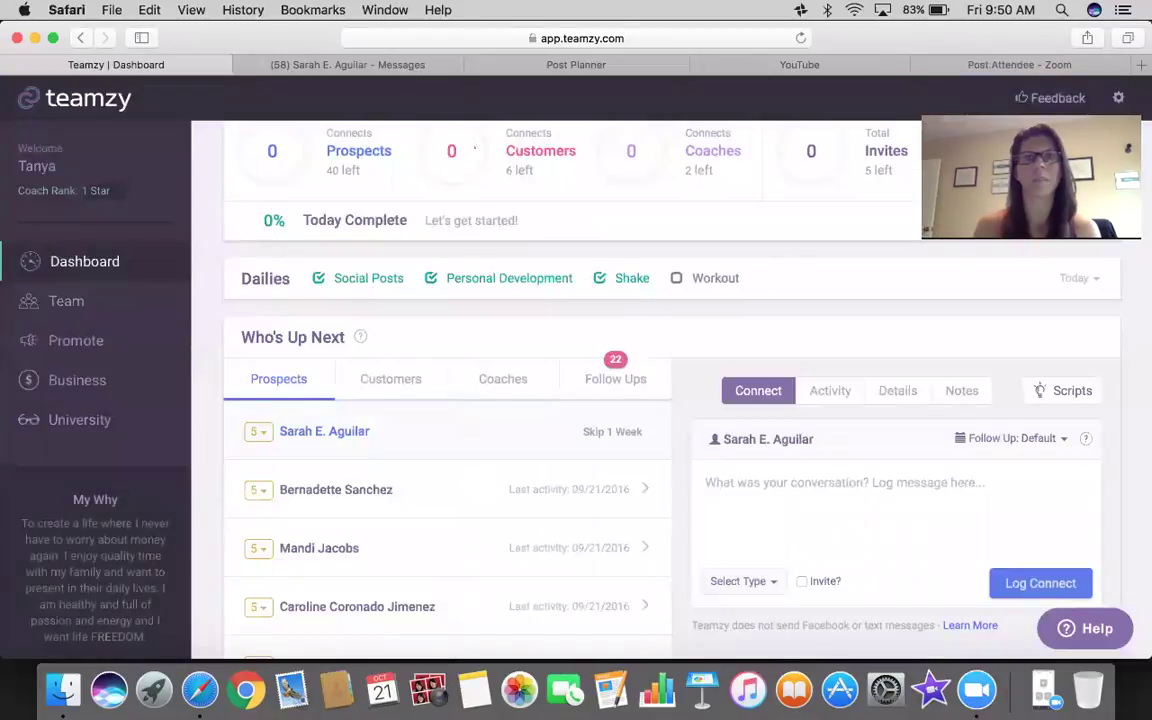
left_click(282, 68)
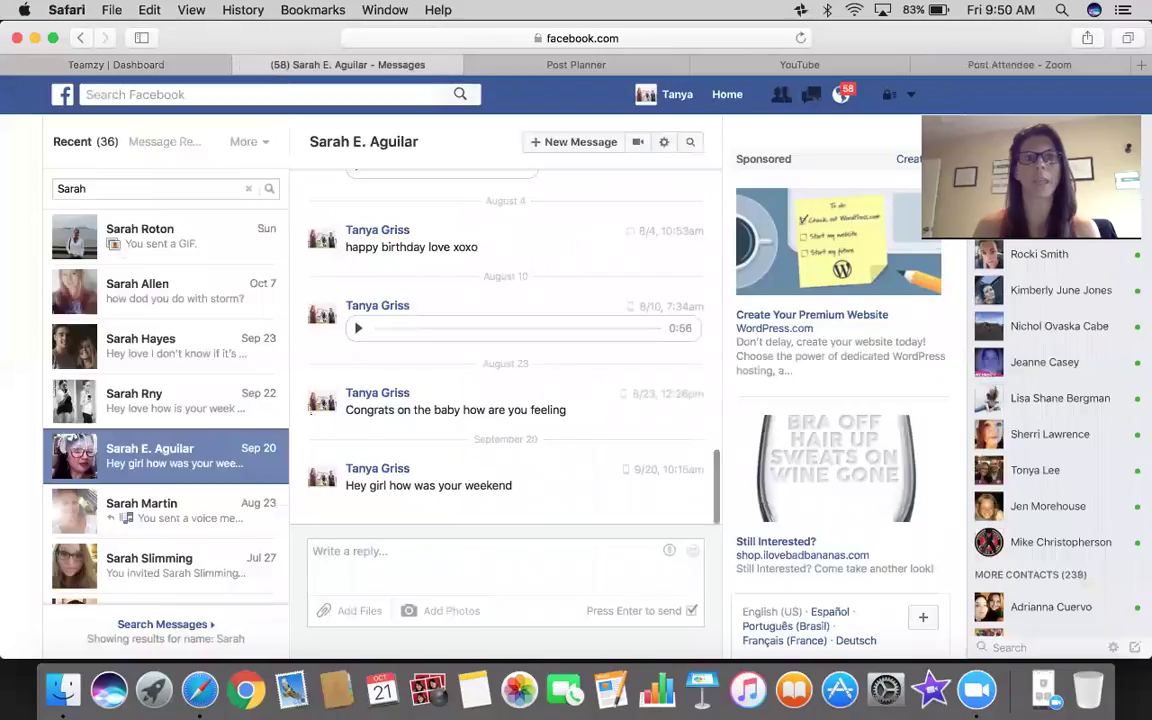
left_click(330, 551)
key("super+v")
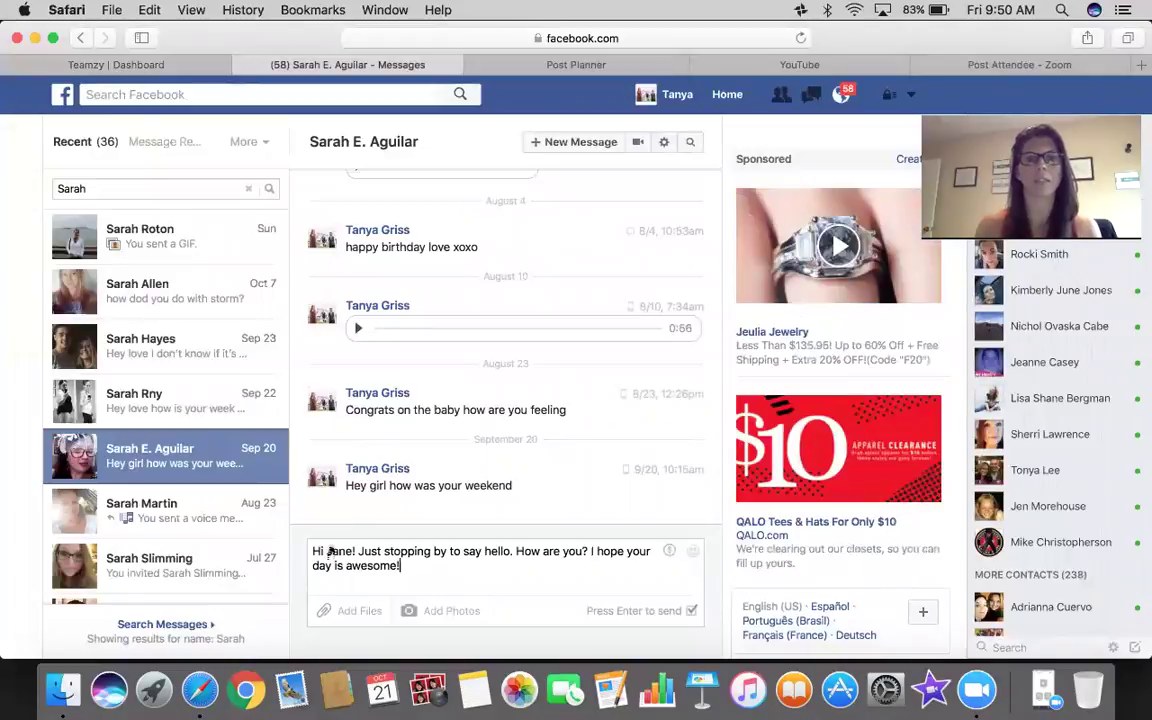
Change the reply's greeting from the script's sample name to "Hey Girl!"
left_click(350, 549)
key("BackSpace")
key("BackSpace")
key("BackSpace")
key("BackSpace")
key("BackSpace")
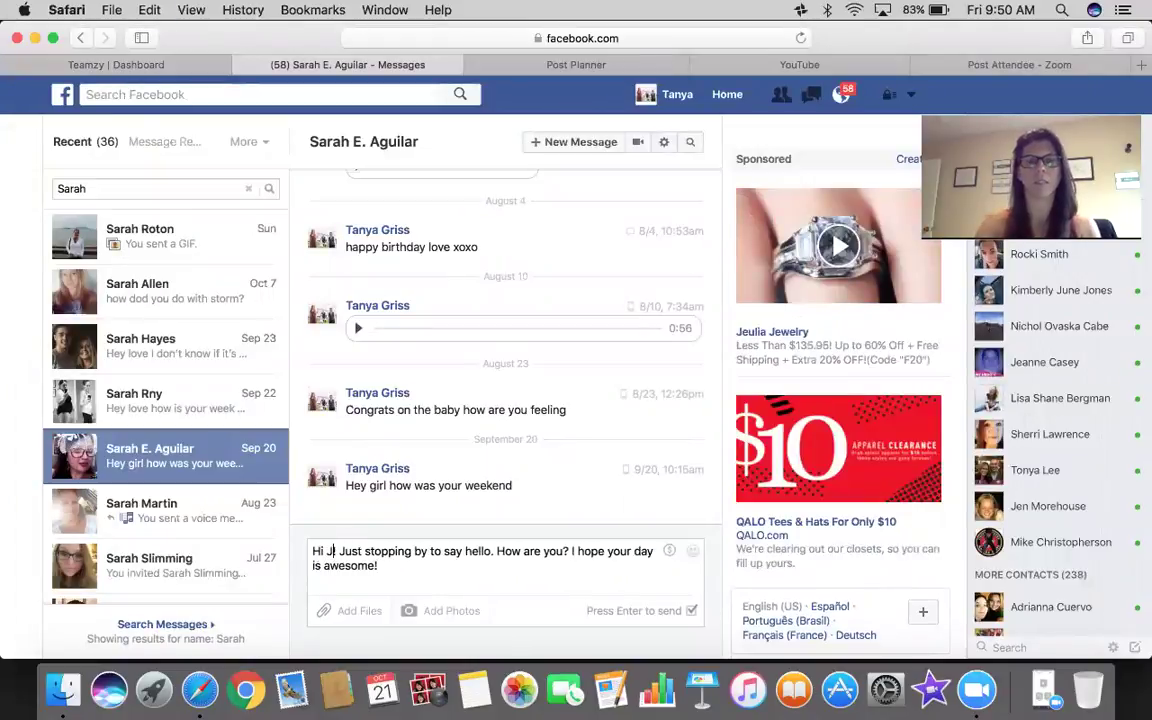
key("BackSpace")
type("ey G")
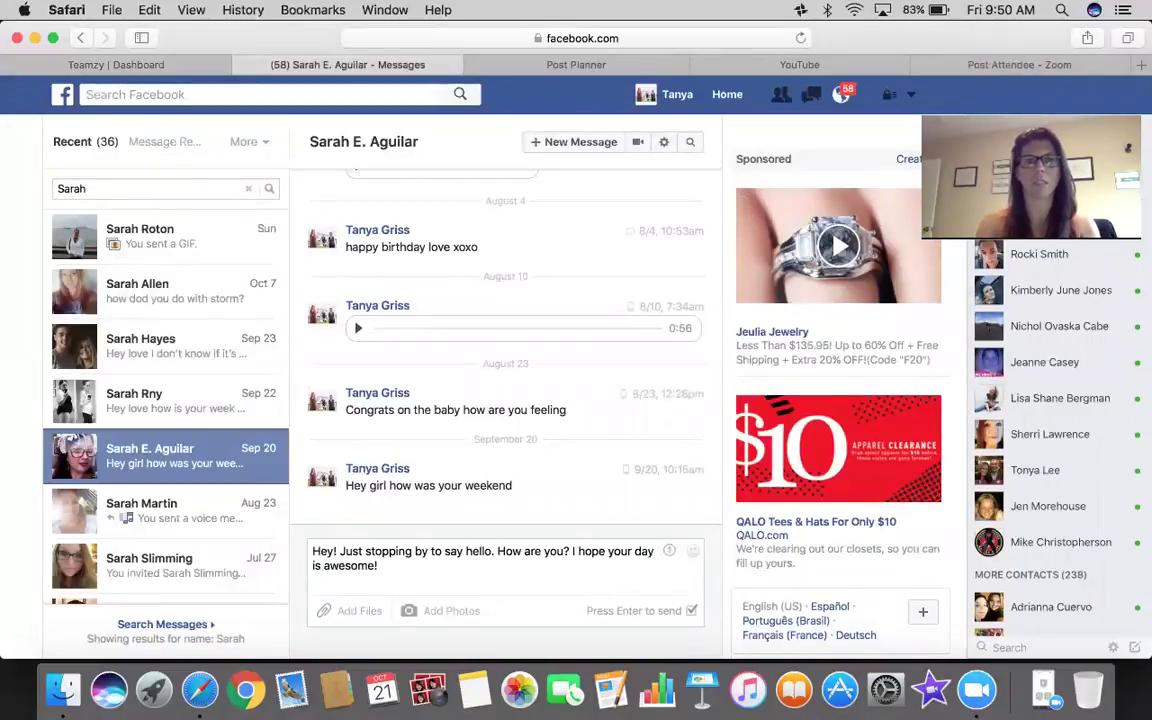
type("irl")
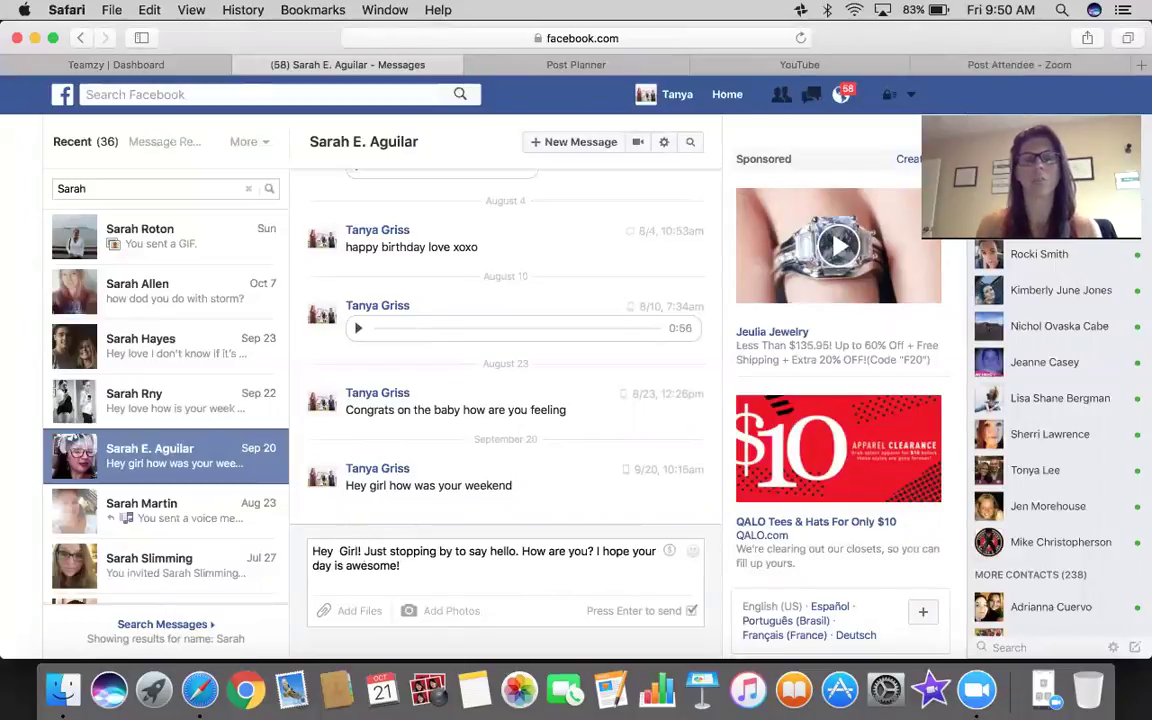
Add "Haven't heard from you in a while I hope all is well" to the end of the reply
left_click(442, 568)
type("Hav")
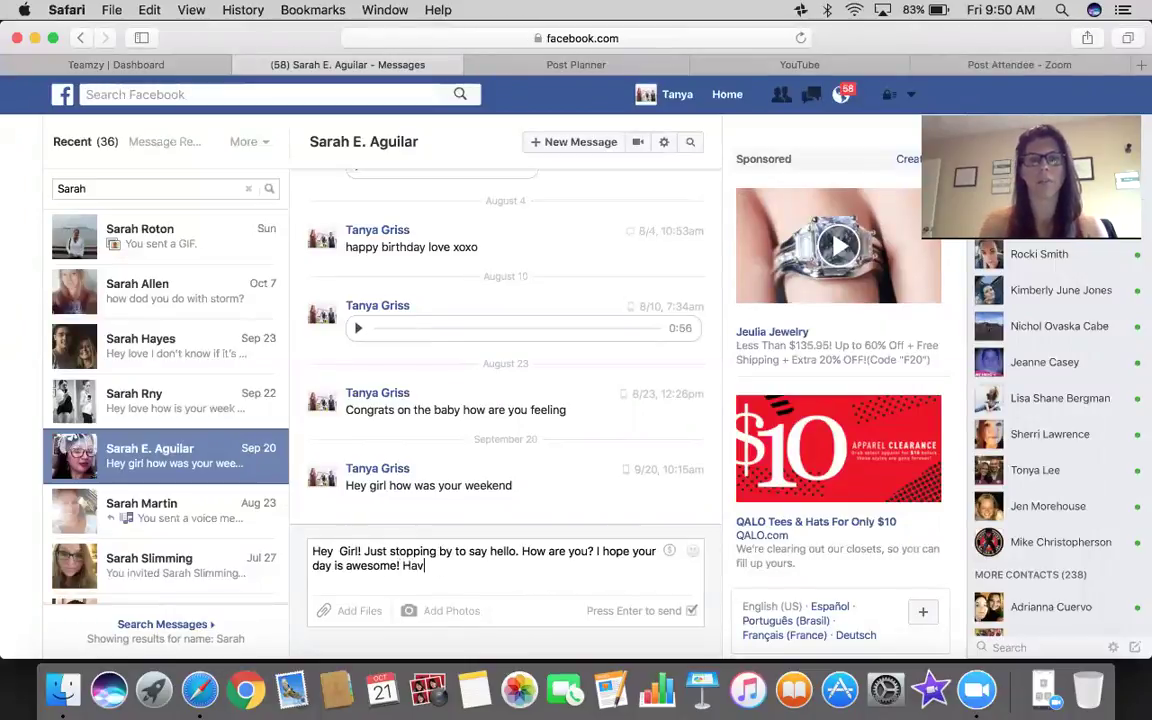
type("ent heard from you in")
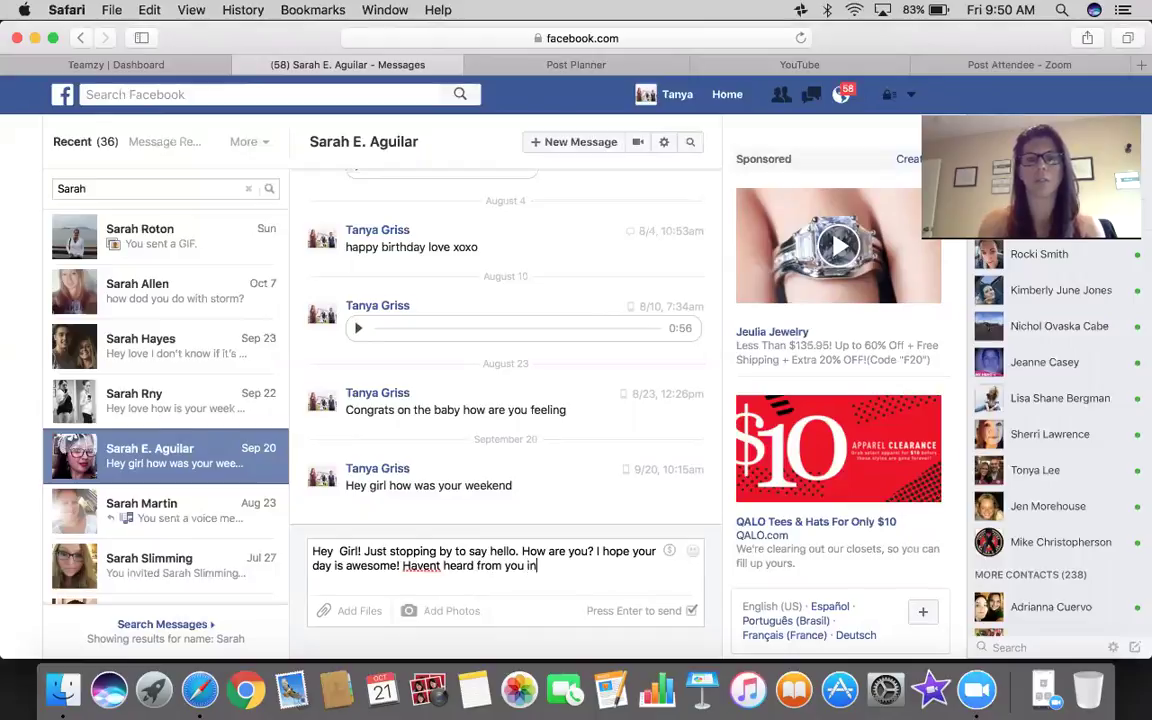
type(" a while ")
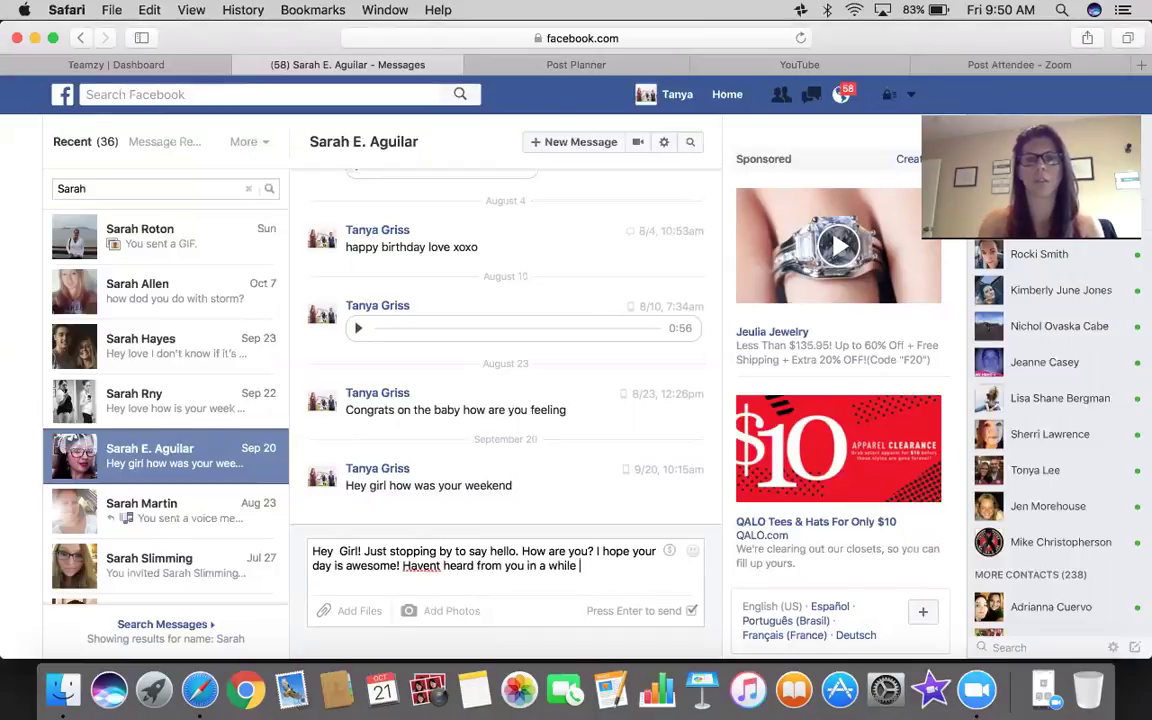
type("I hope all is well")
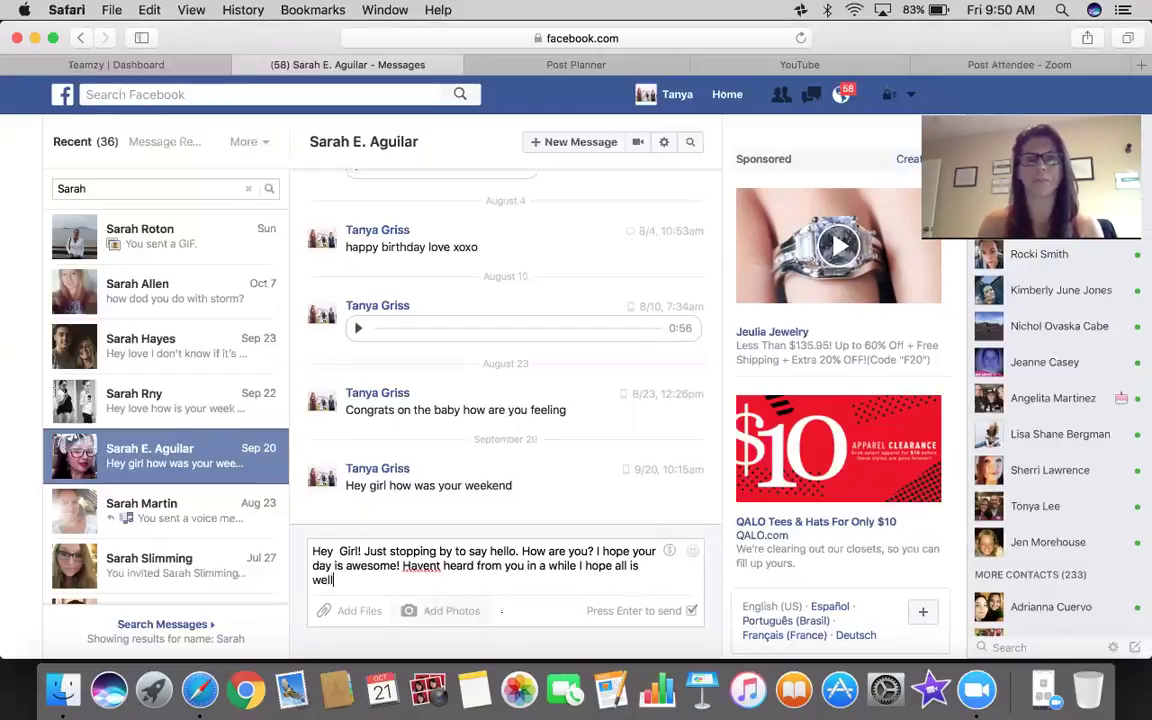
left_click(435, 566)
type("'")
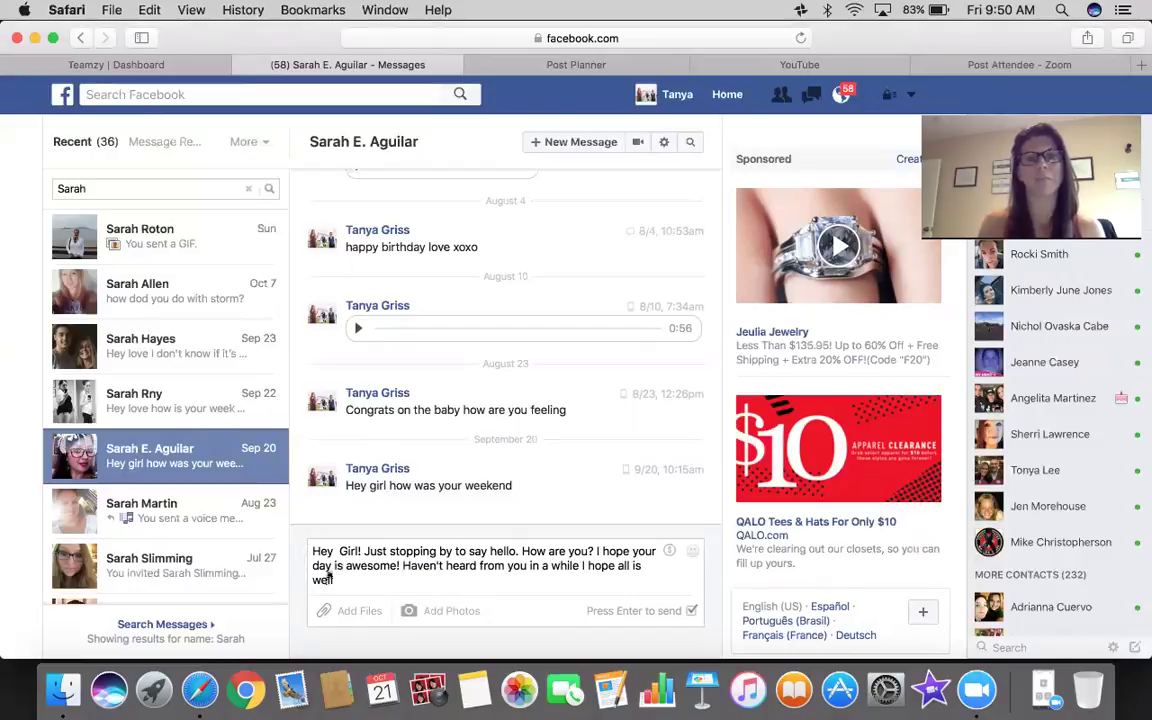
Copy the reply text and send the message to the prospect
left_click_drag(329, 579, 307, 549)
key("super+c")
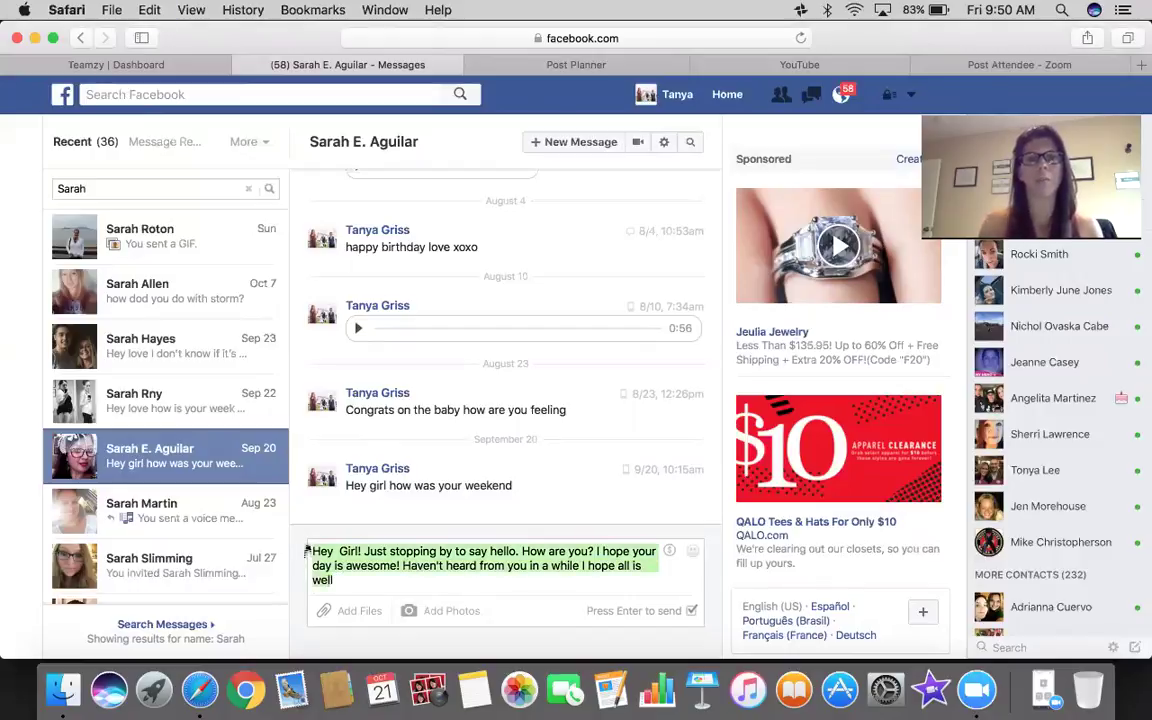
key("Return")
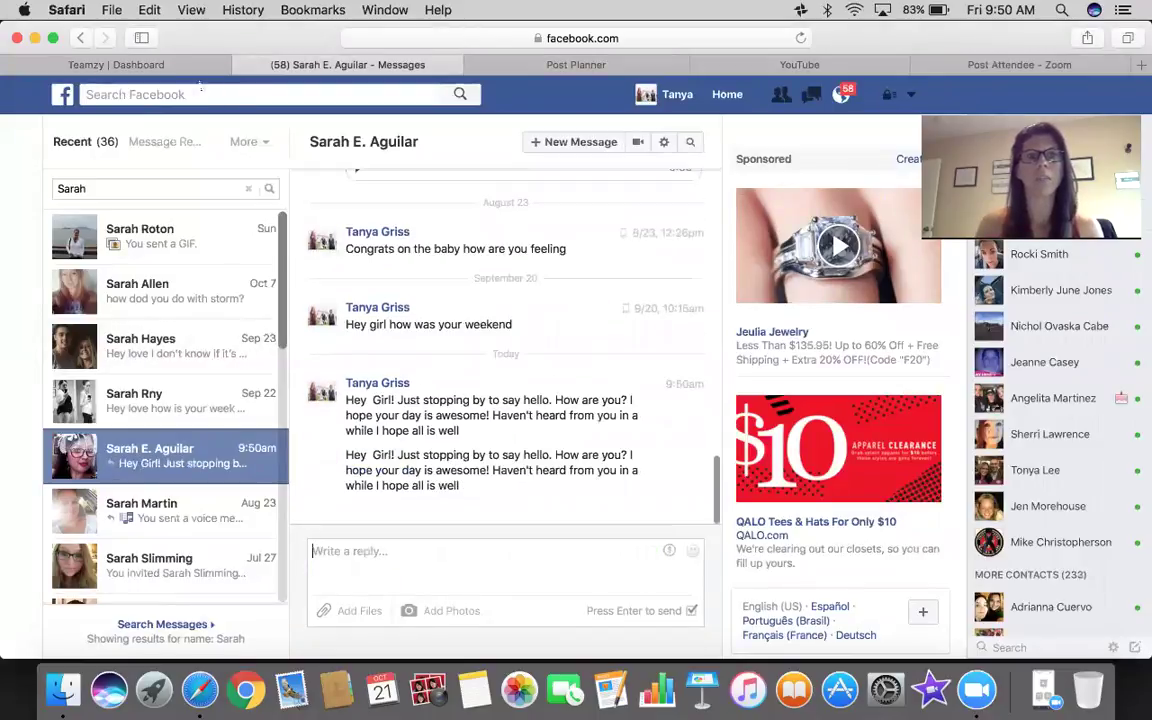
Paste the sent message into the prospect's connect log in Teamzy and set its type to Facebook Message
left_click(12, 62)
left_click(735, 480)
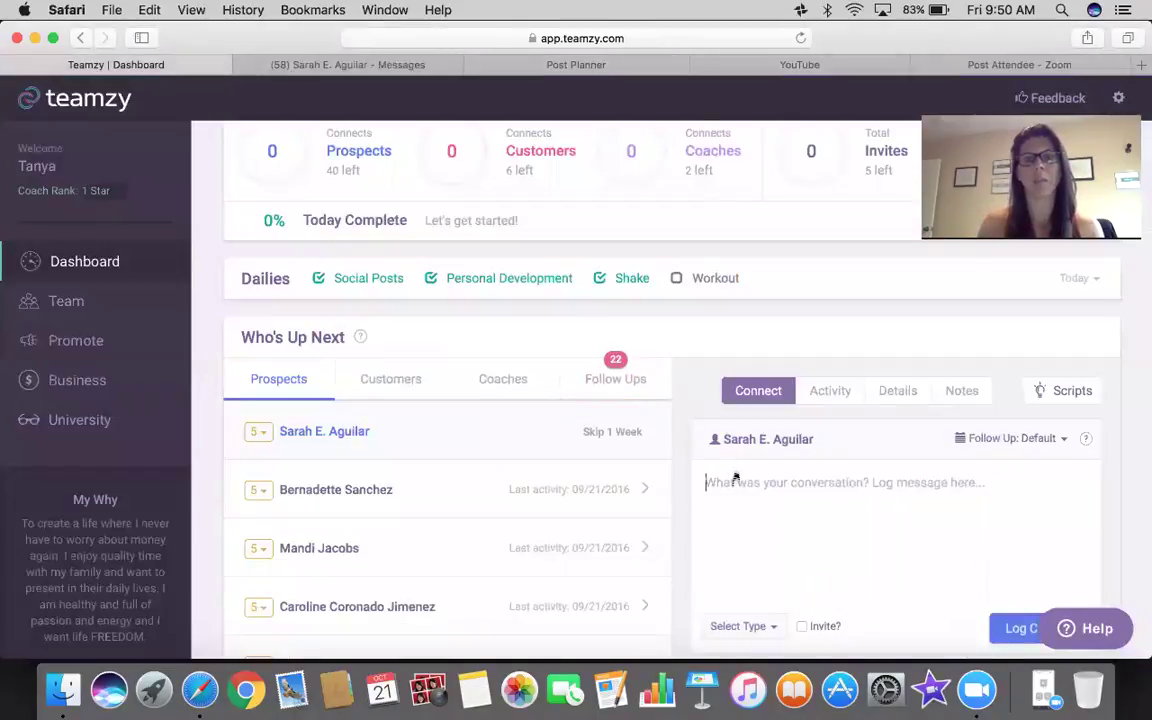
key("super+v")
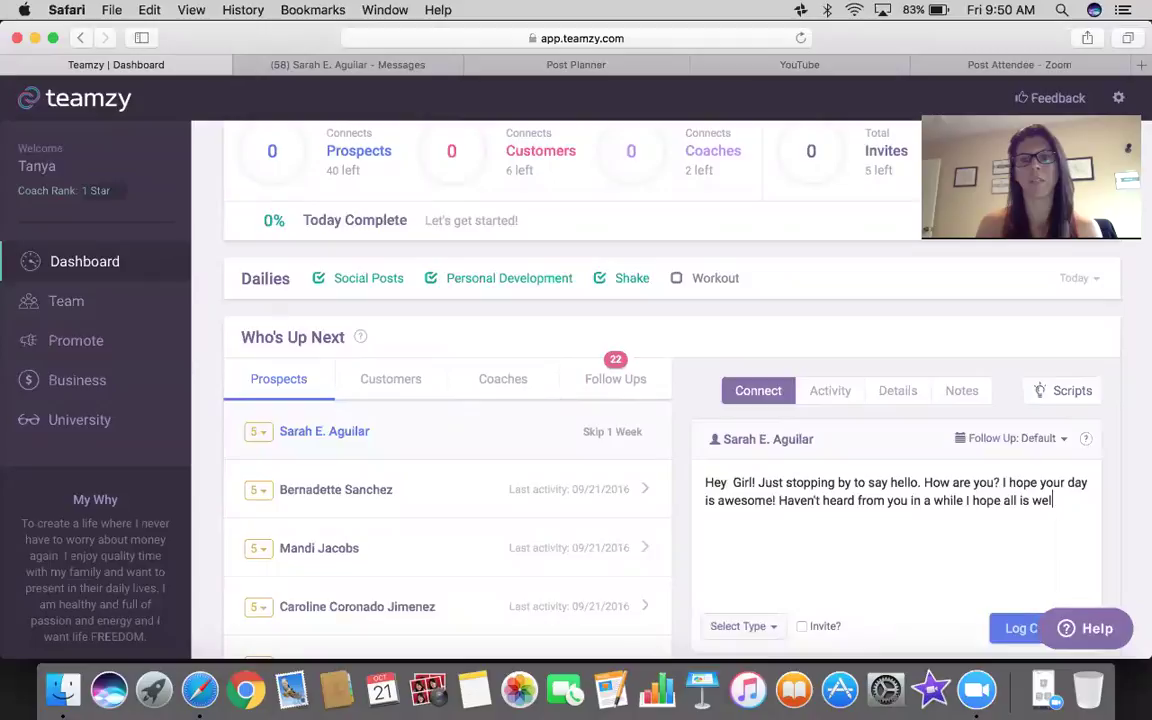
left_click(738, 626)
left_click(773, 316)
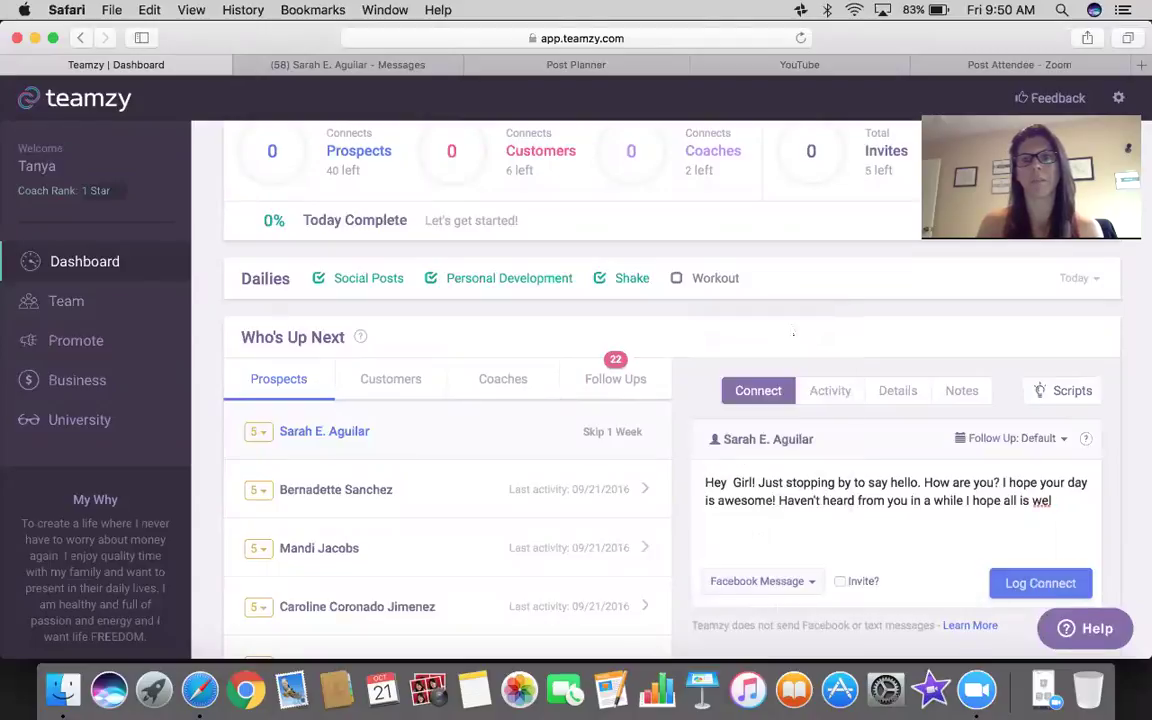
Look over the other connect types, keep Facebook Message, and correct the logged message's last word to "well"
left_click(760, 581)
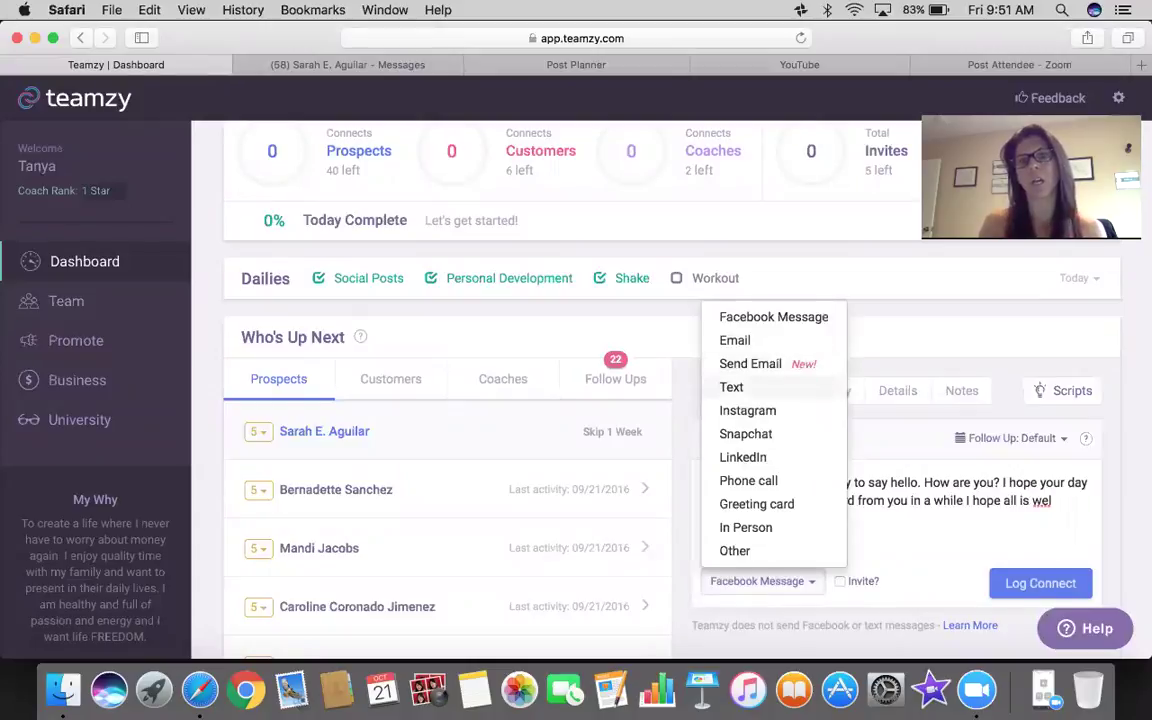
left_click(940, 543)
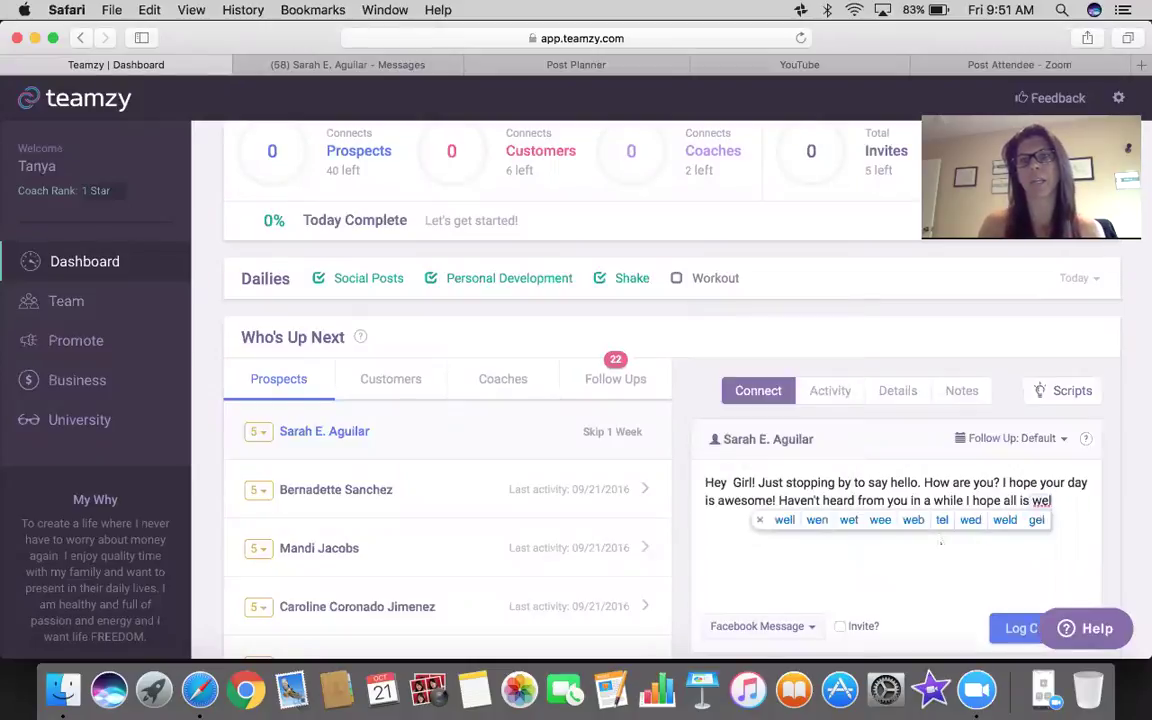
left_click(776, 515)
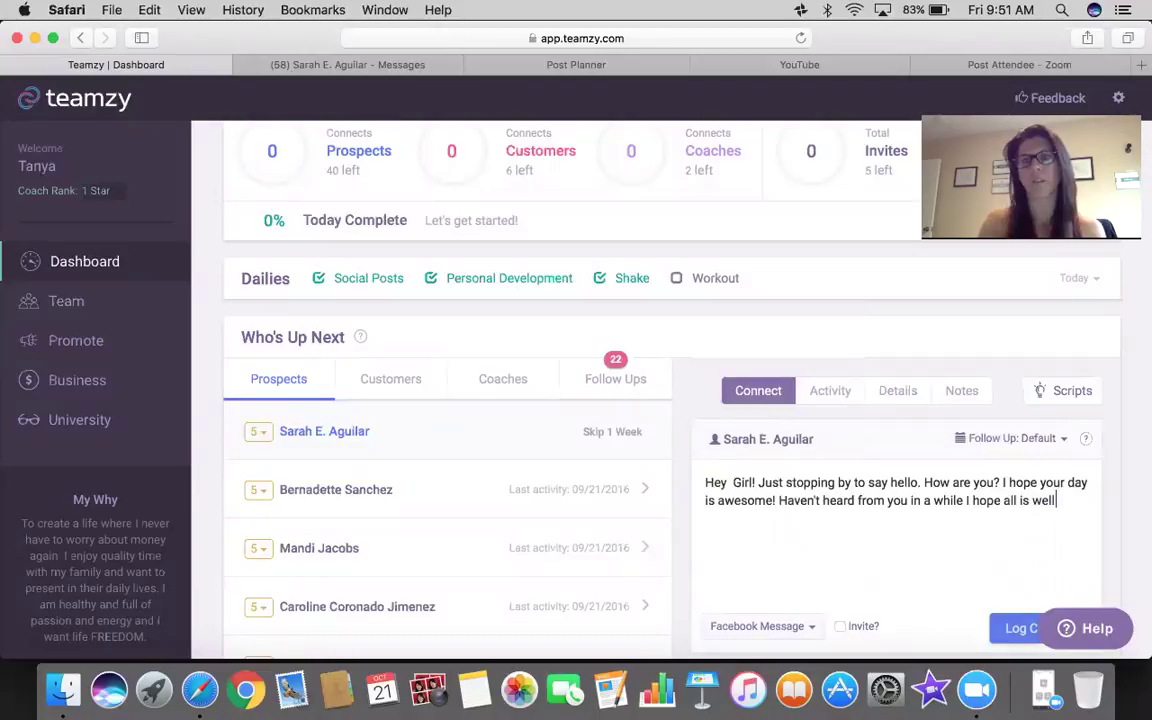
Review the available follow-up intervals for the prospect and leave the follow-up at Default
scroll(951, 448, "down", 1)
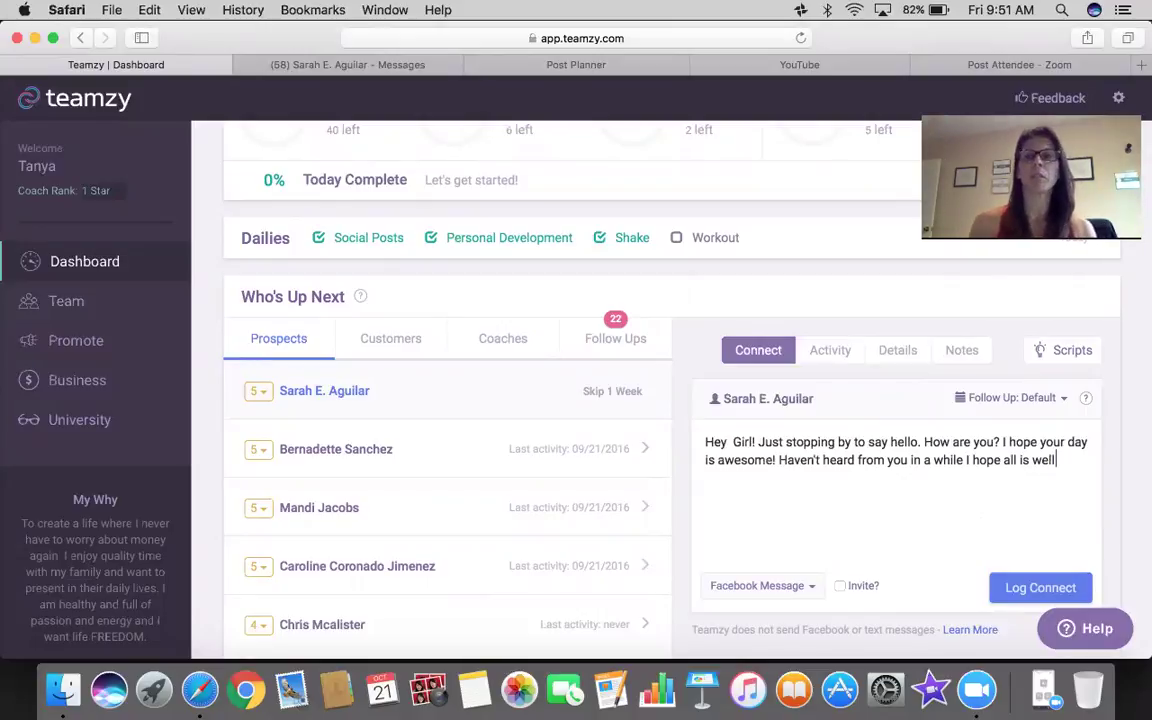
scroll(1004, 330, "up", 2)
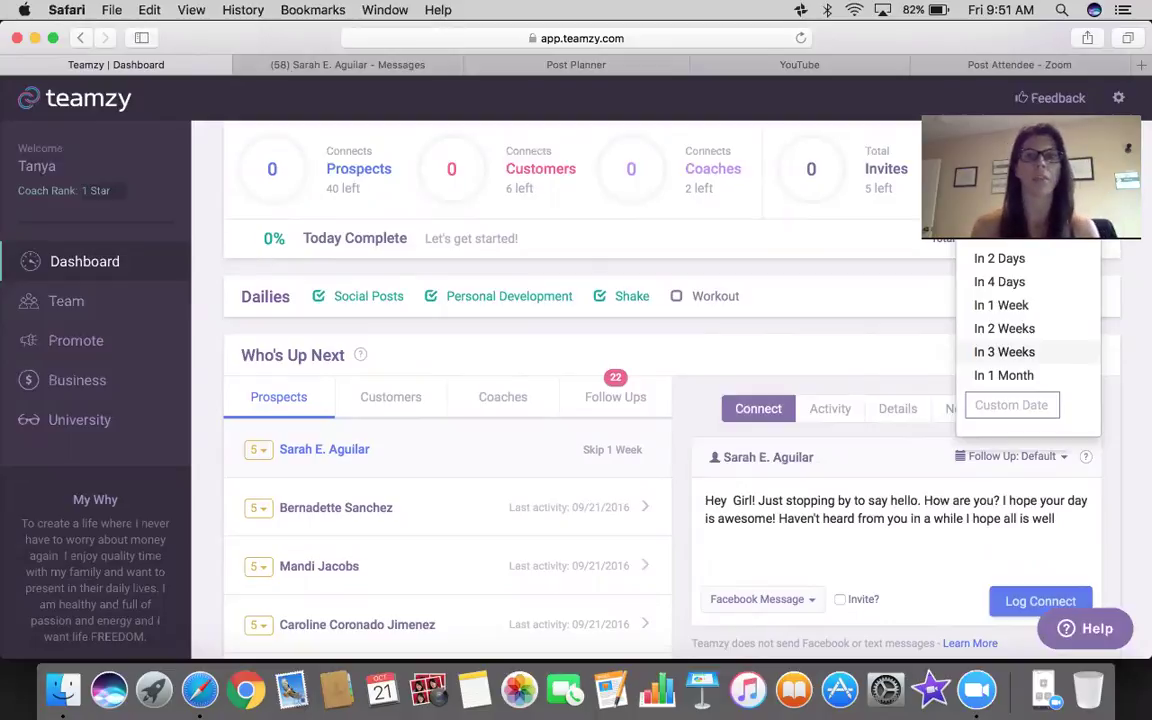
left_click(950, 500)
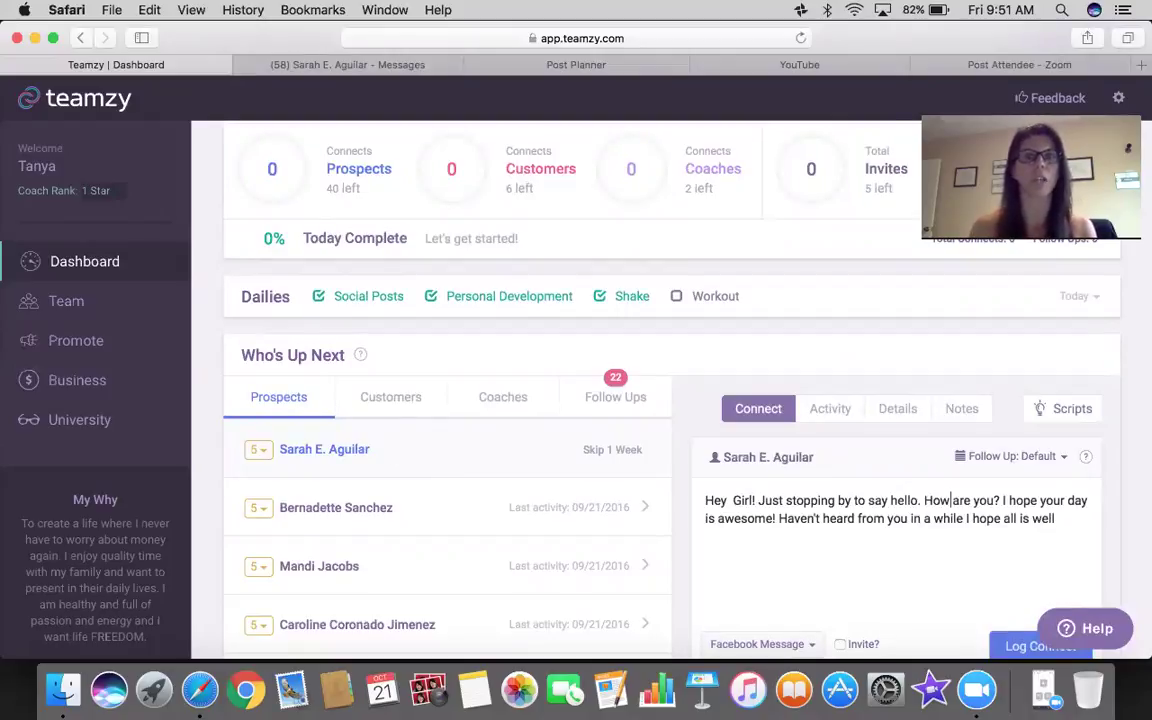
Log the Facebook message connect for the prospect
scroll(806, 470, "down", 1)
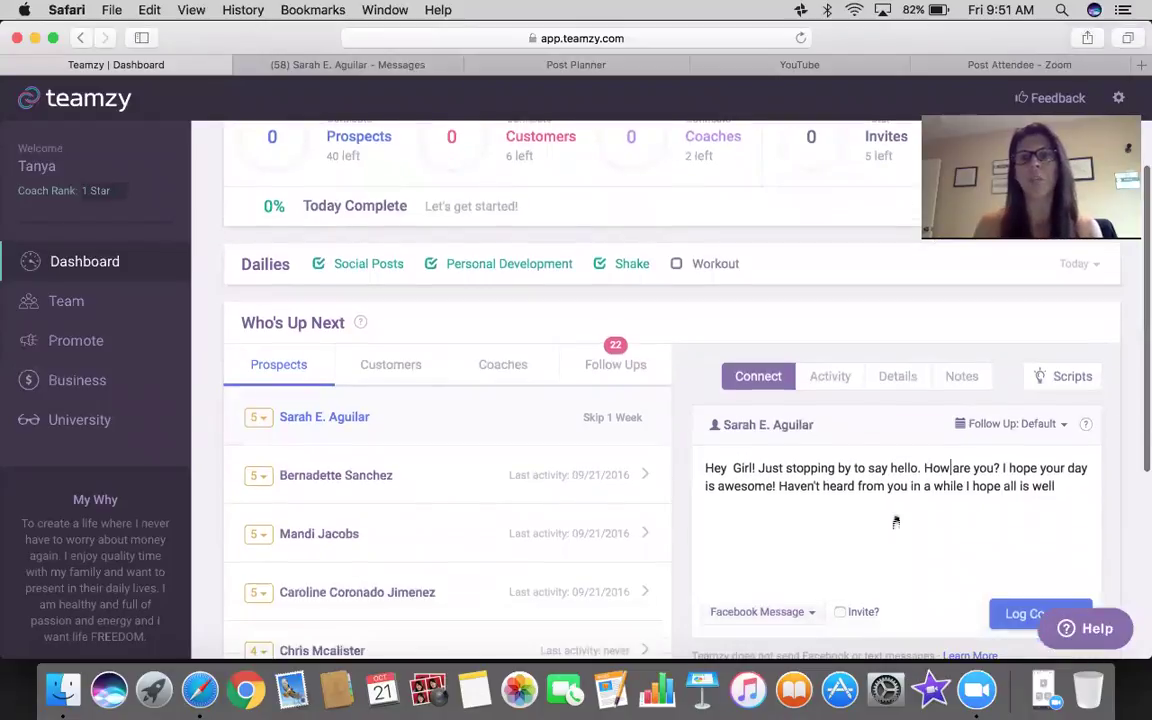
scroll(806, 470, "down", 3)
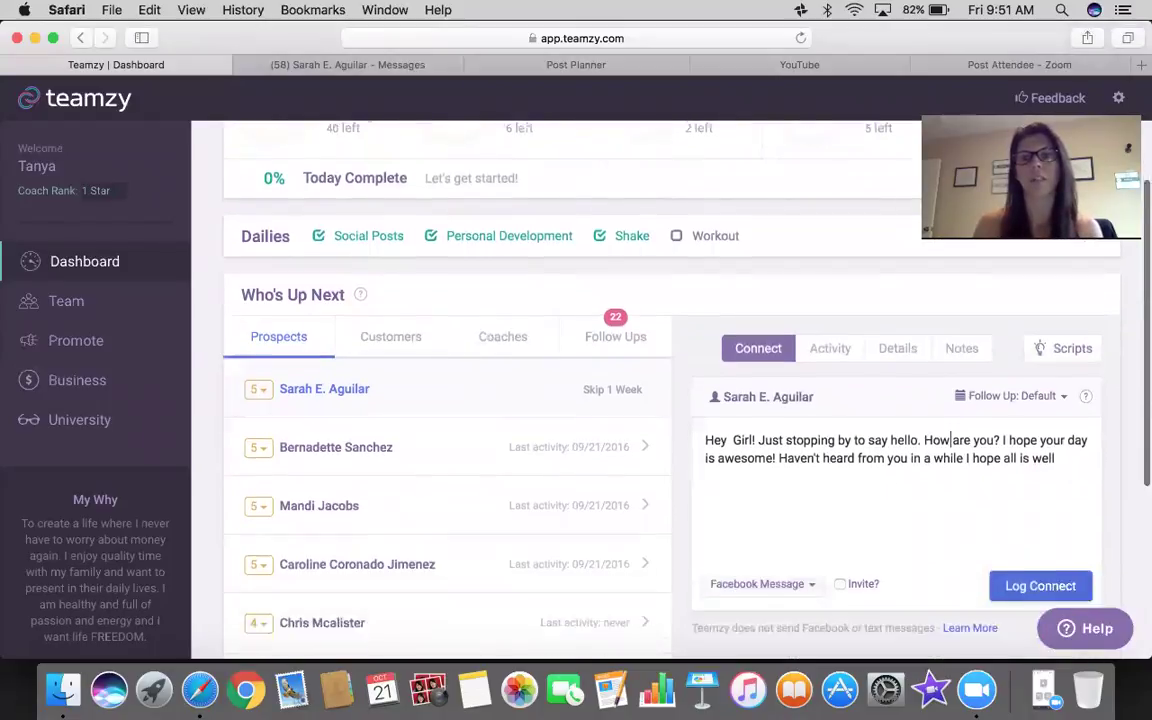
left_click(1036, 530)
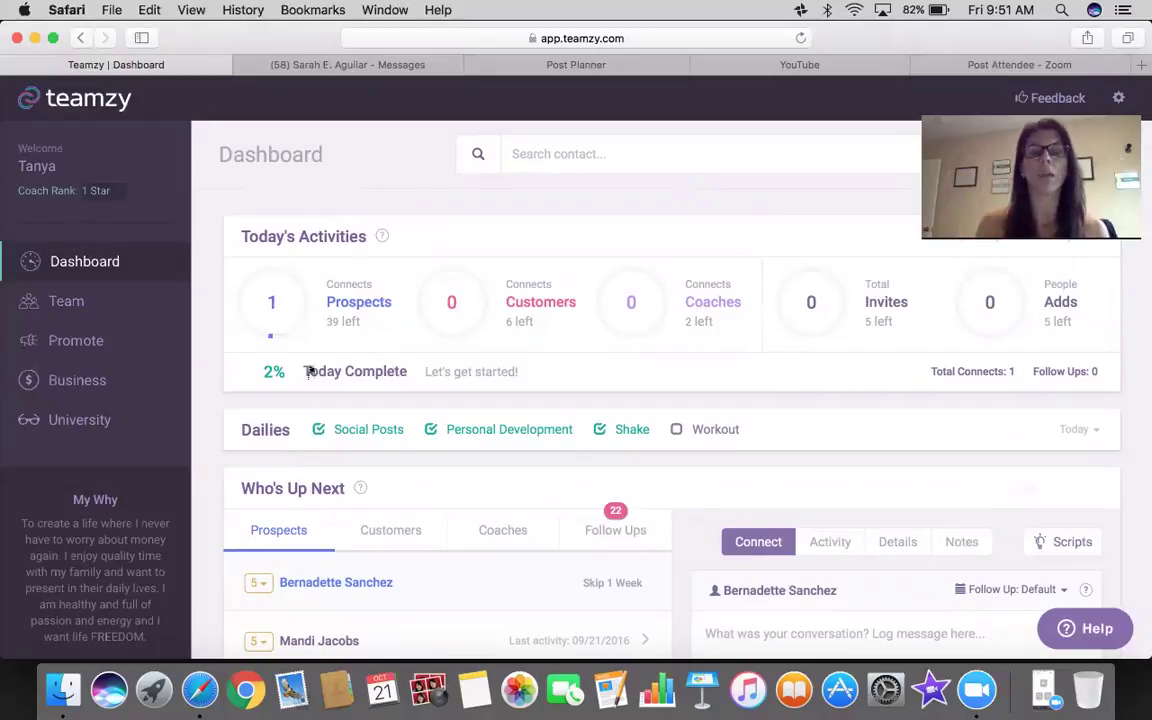
Snooze the reminder notification and return to the Who's Up Next list on the dashboard
scroll(310, 371, "down", 2)
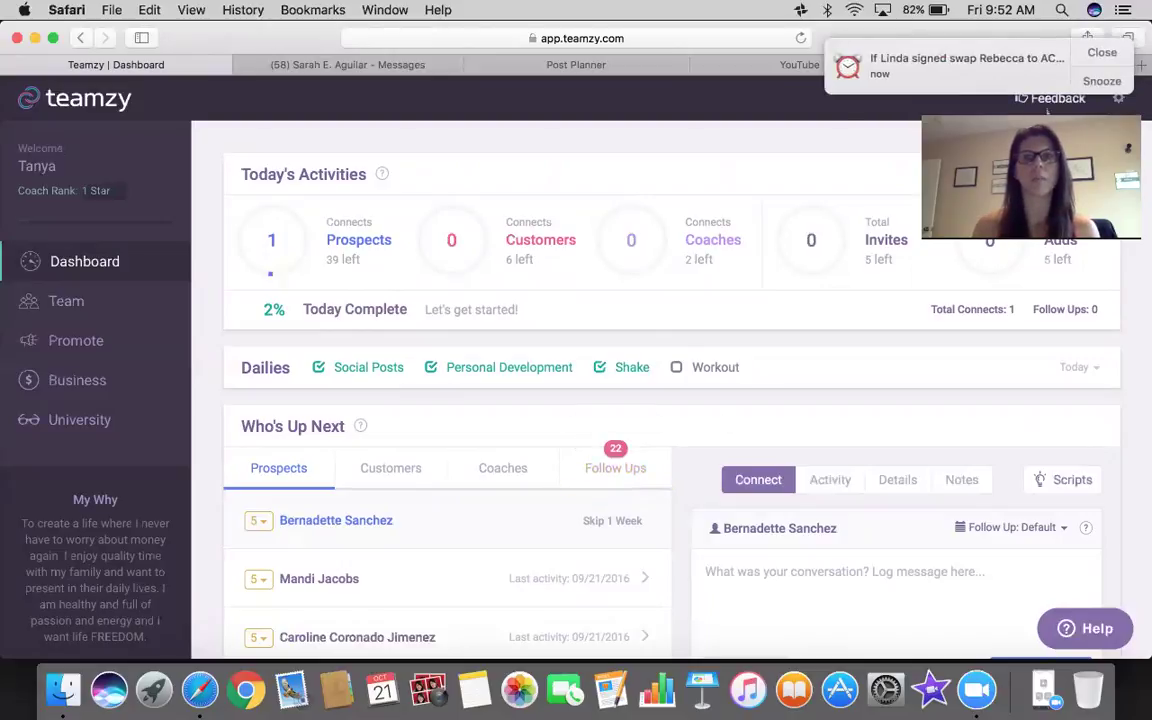
left_click(1100, 86)
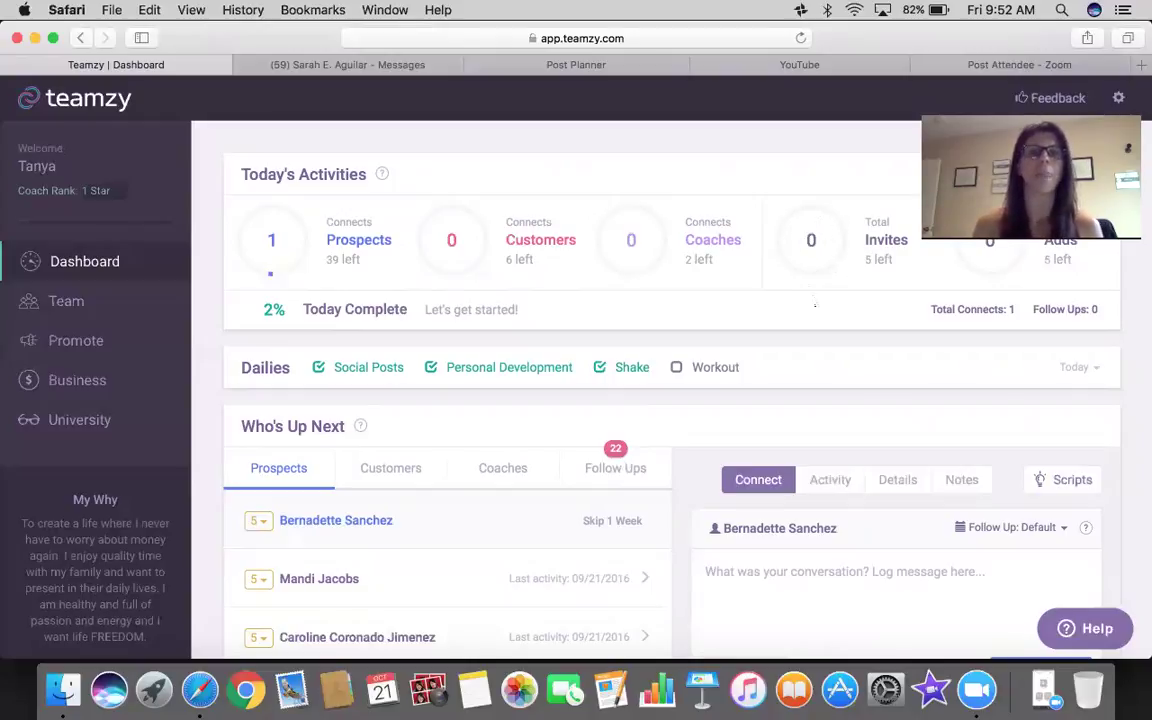
scroll(815, 305, "down", 1)
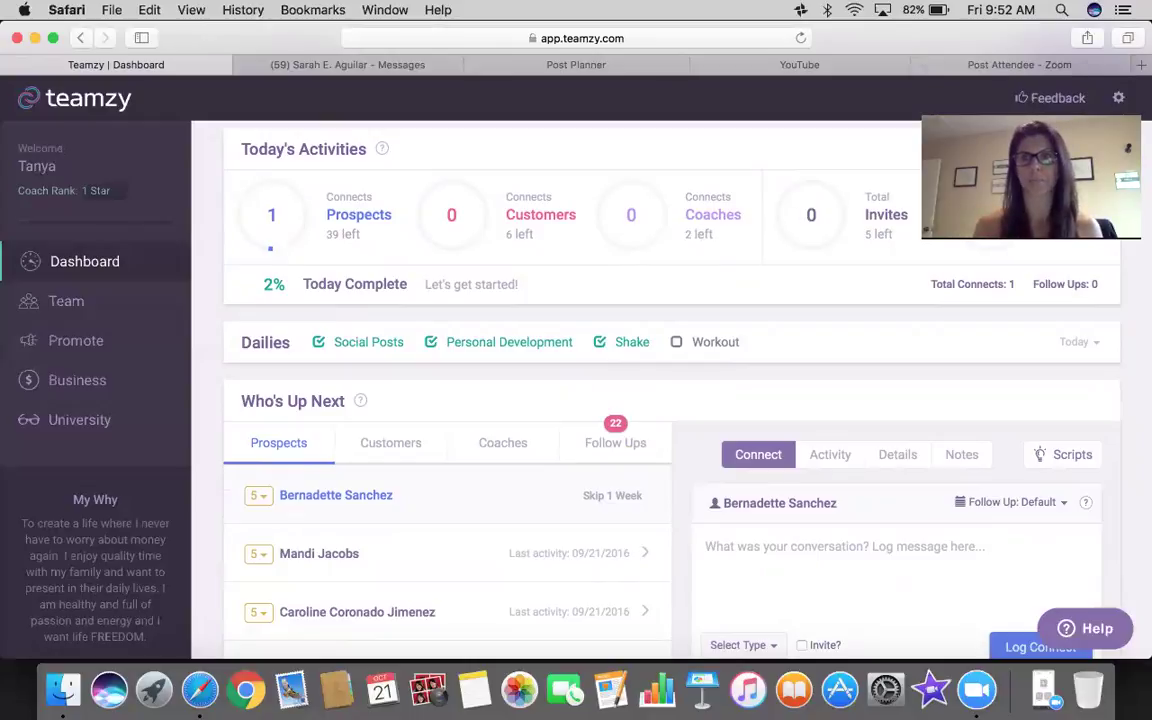
Open Google Docs in a new tab and look through the saved documents down to the invite scripts
key("super+t")
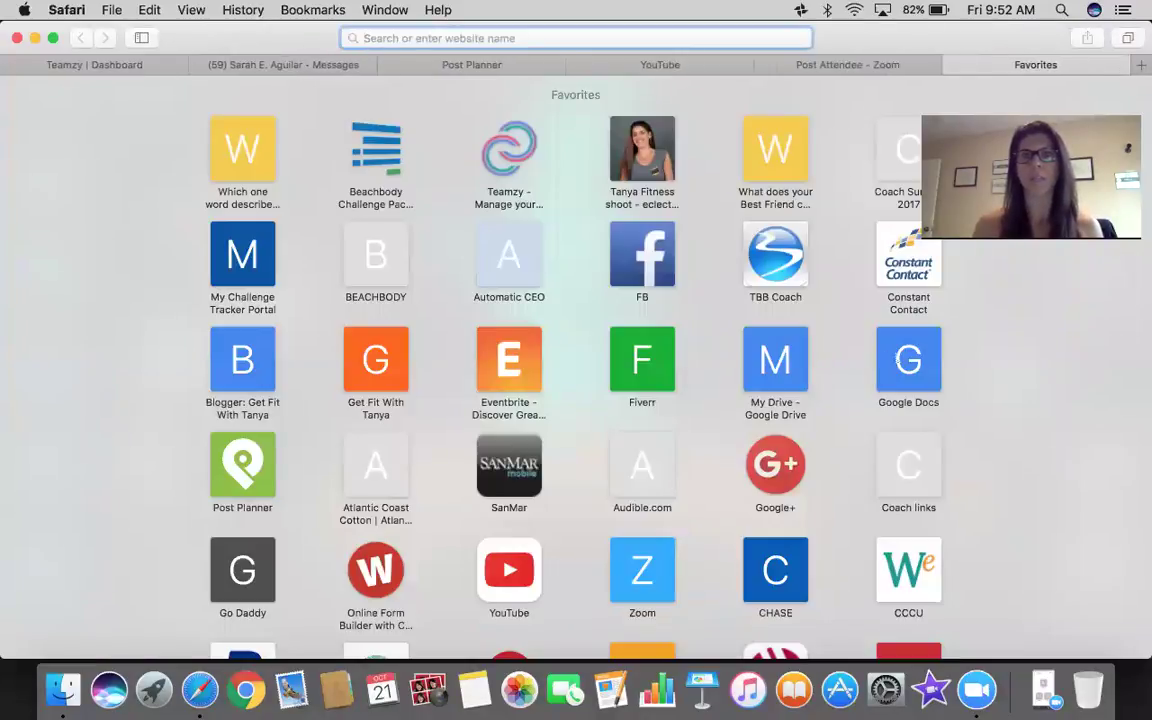
left_click(897, 361)
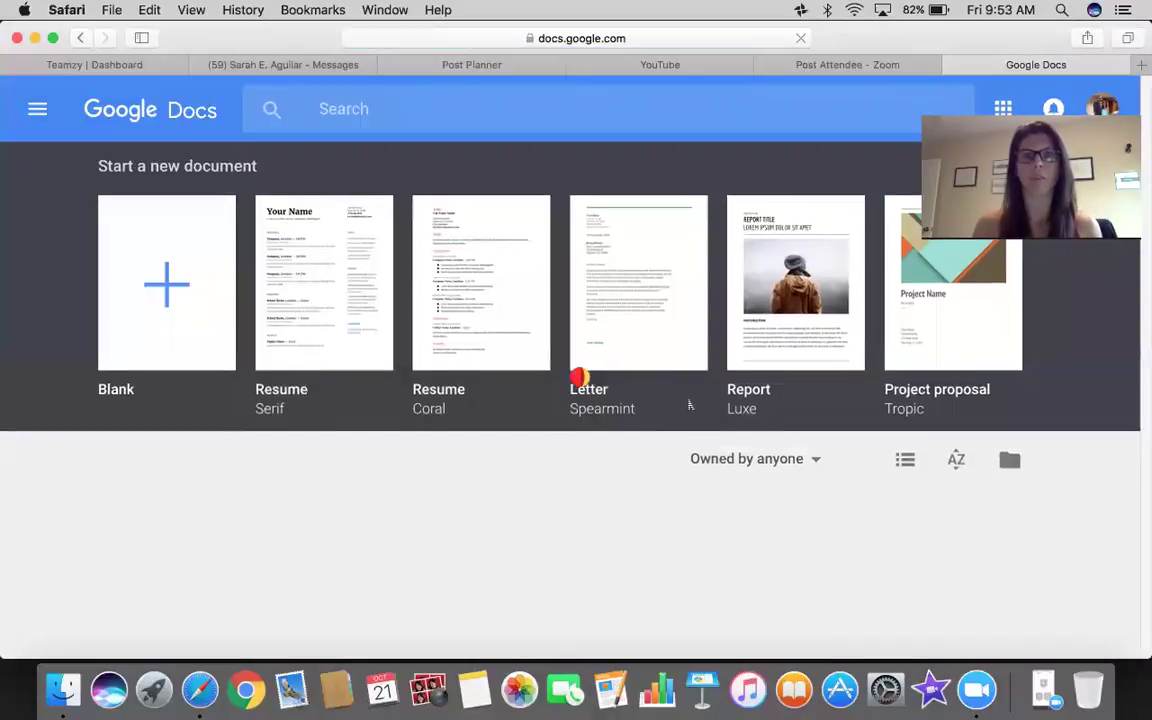
scroll(689, 404, "down", 4)
scroll(690, 408, "down", 15)
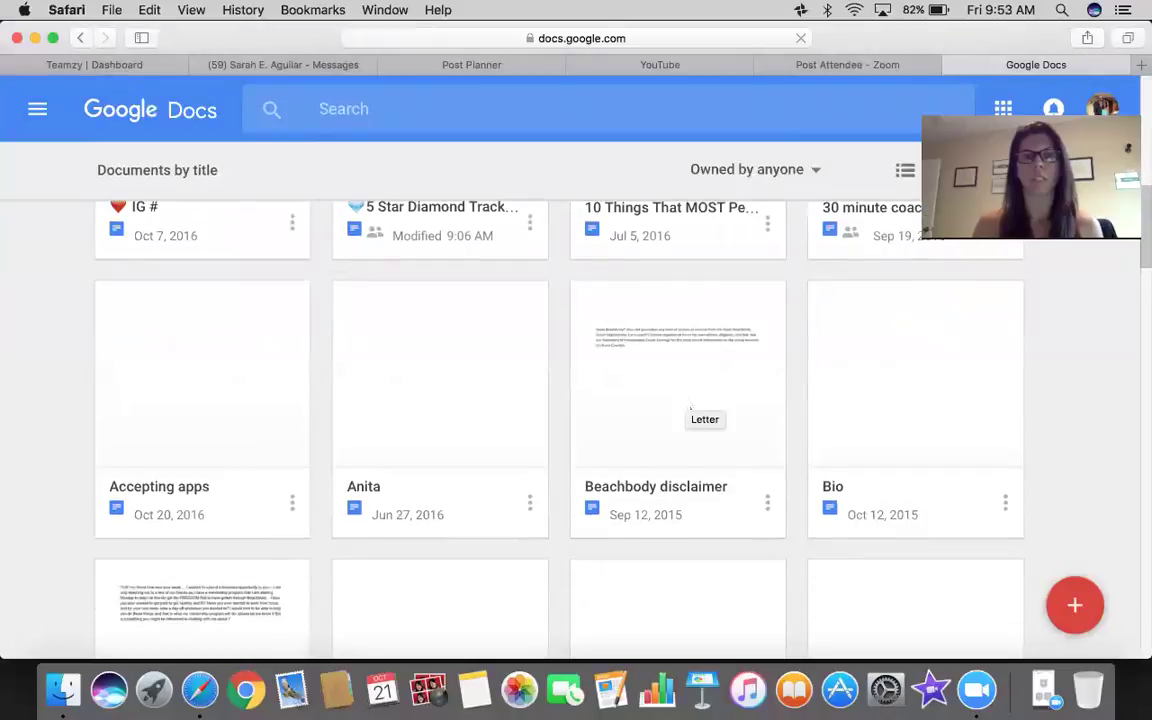
scroll(690, 408, "down", 15)
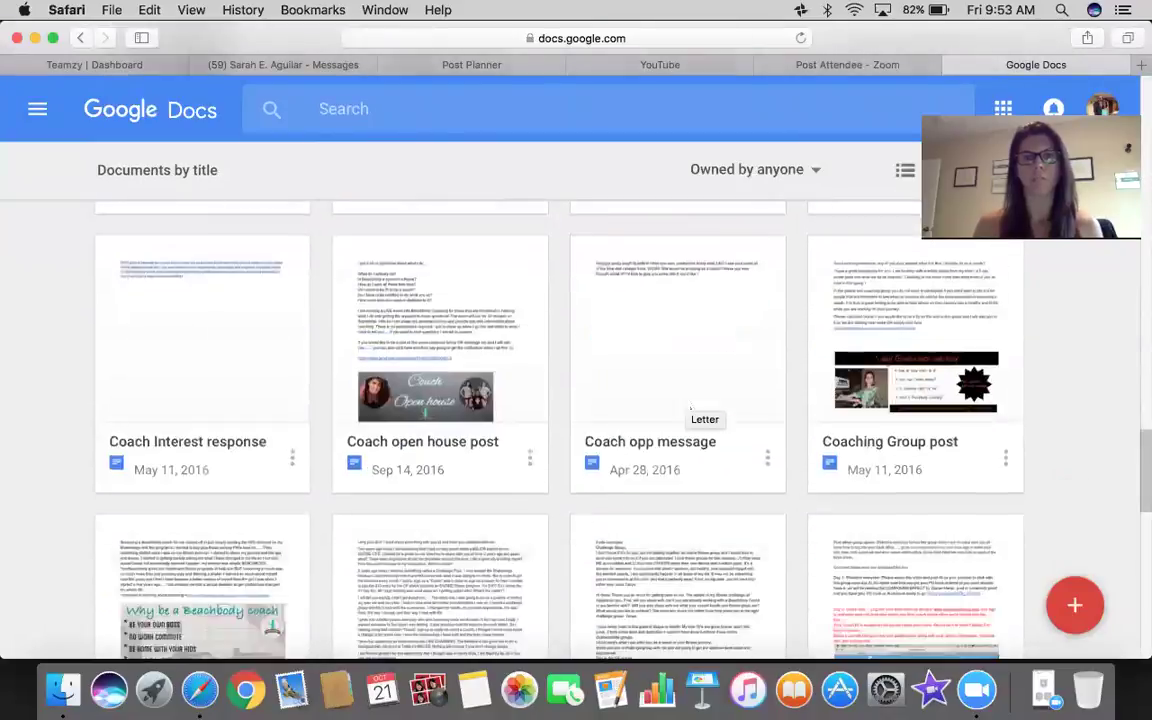
scroll(690, 408, "down", 6)
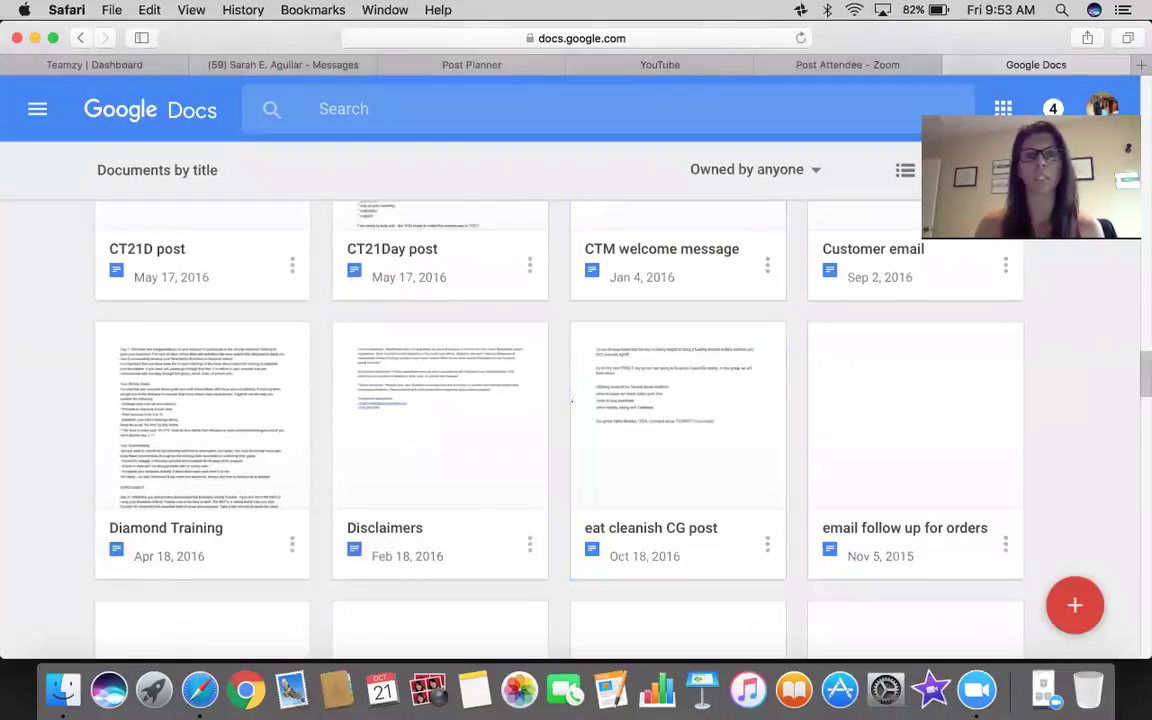
scroll(576, 400, "down", 10)
scroll(572, 401, "down", 3)
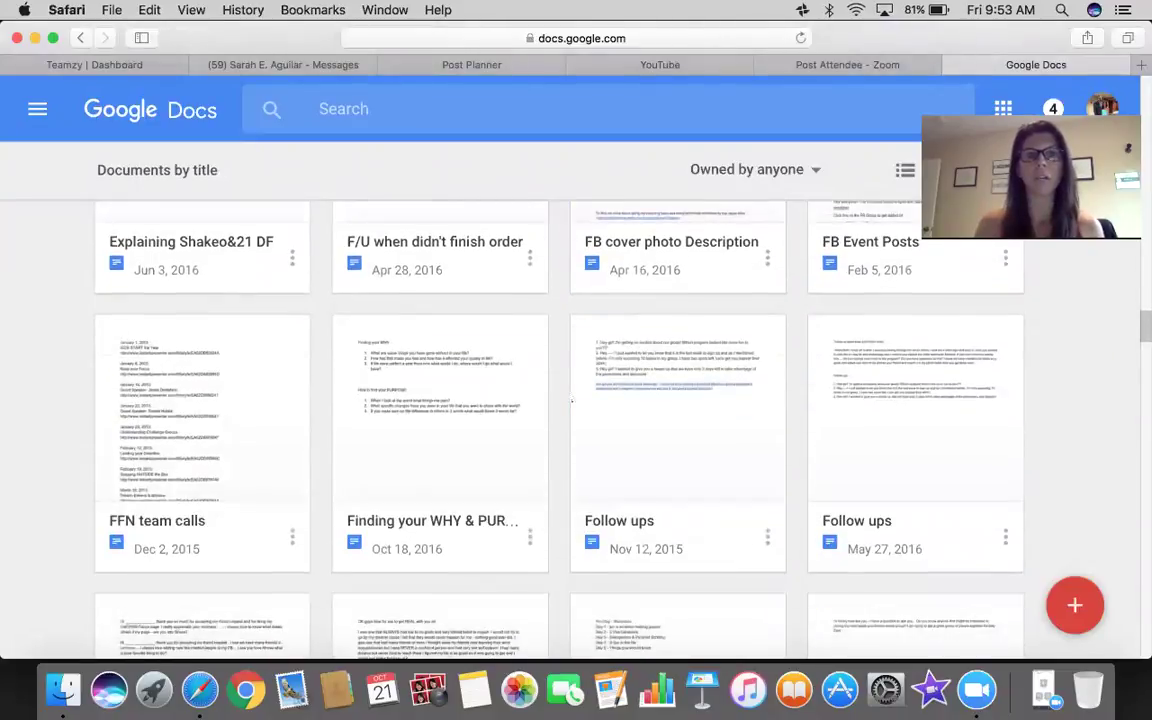
scroll(572, 401, "down", 7)
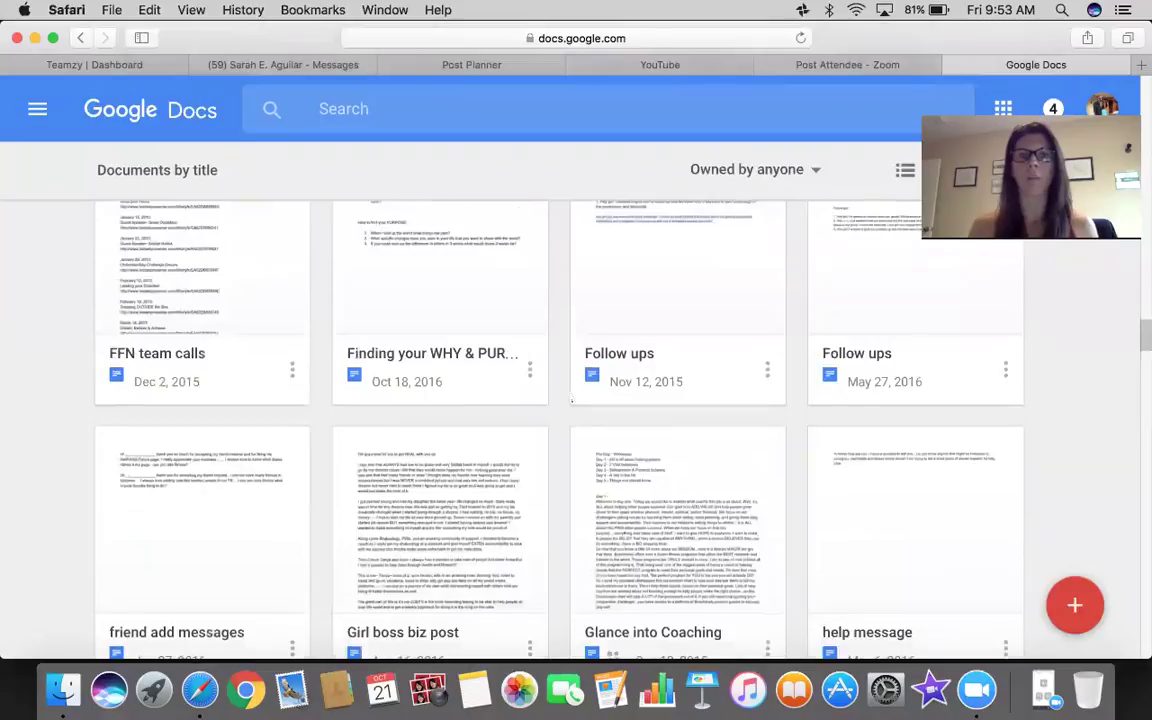
scroll(572, 401, "down", 5)
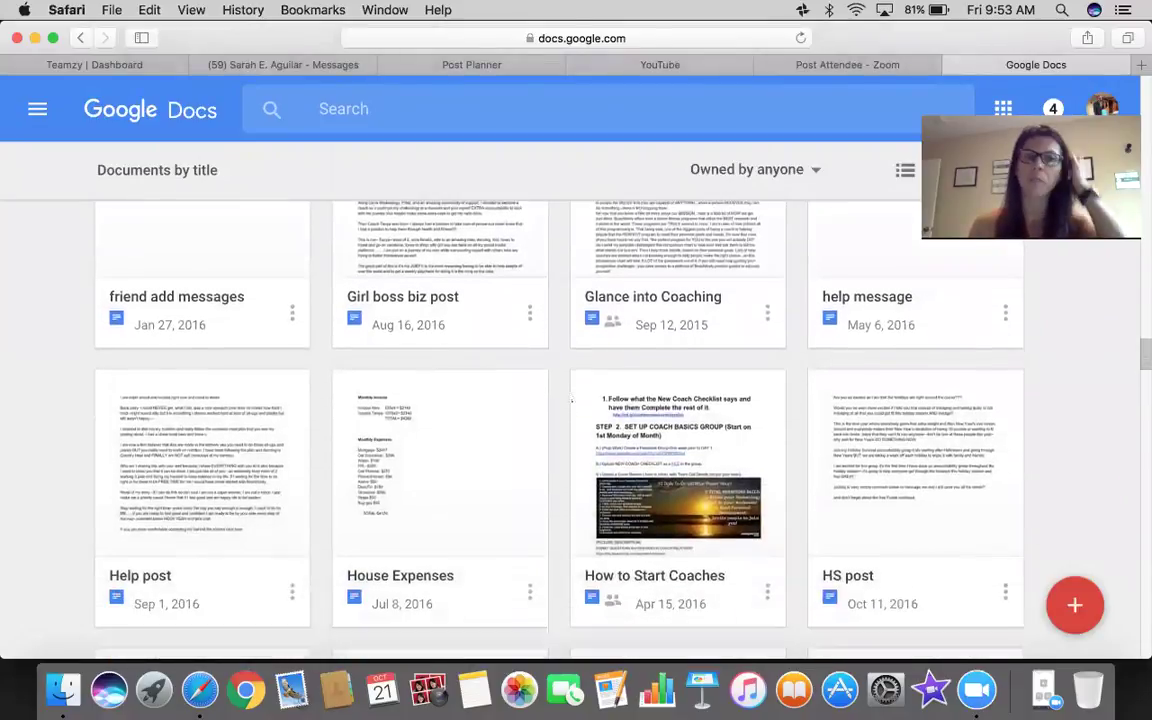
scroll(572, 401, "down", 11)
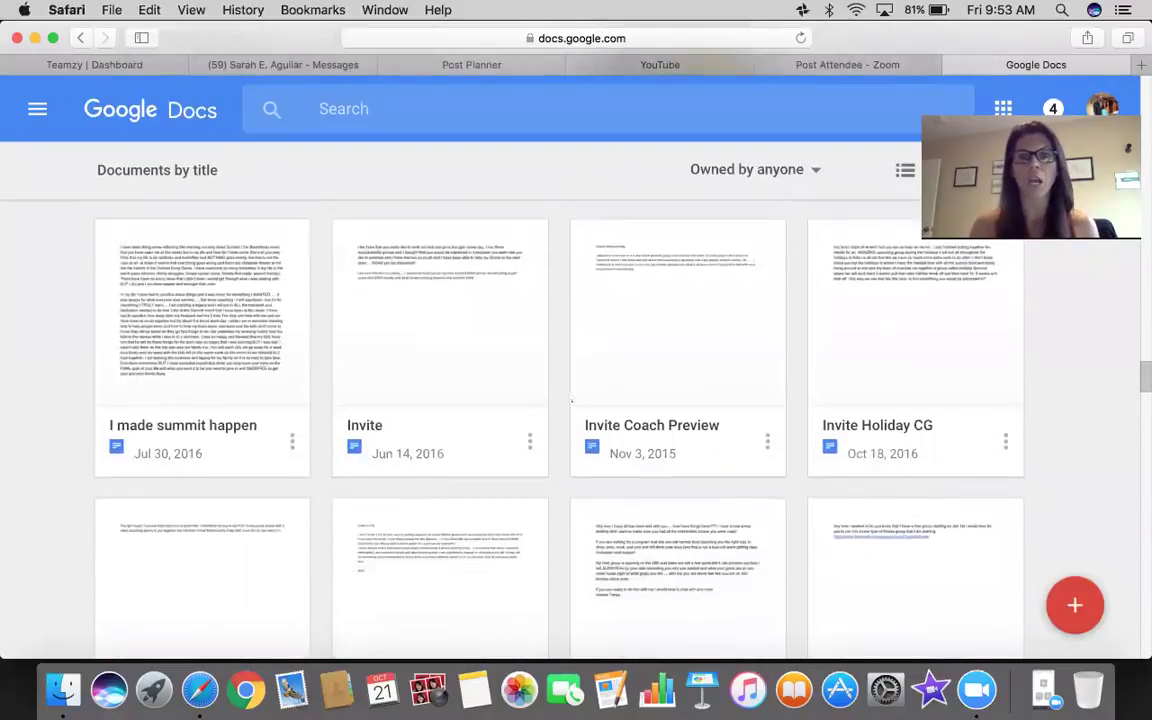
scroll(572, 401, "down", 4)
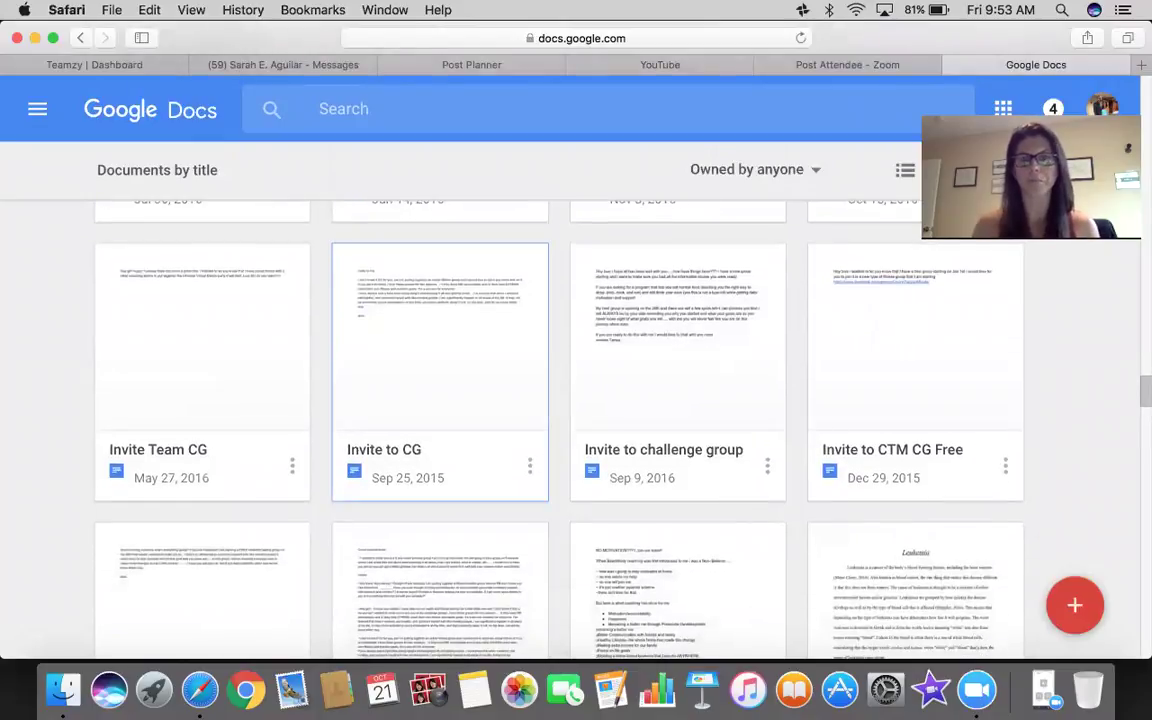
Compare the invite scripts and open the "Invite to CG" document to view its message
scroll(440, 400, "up", 2)
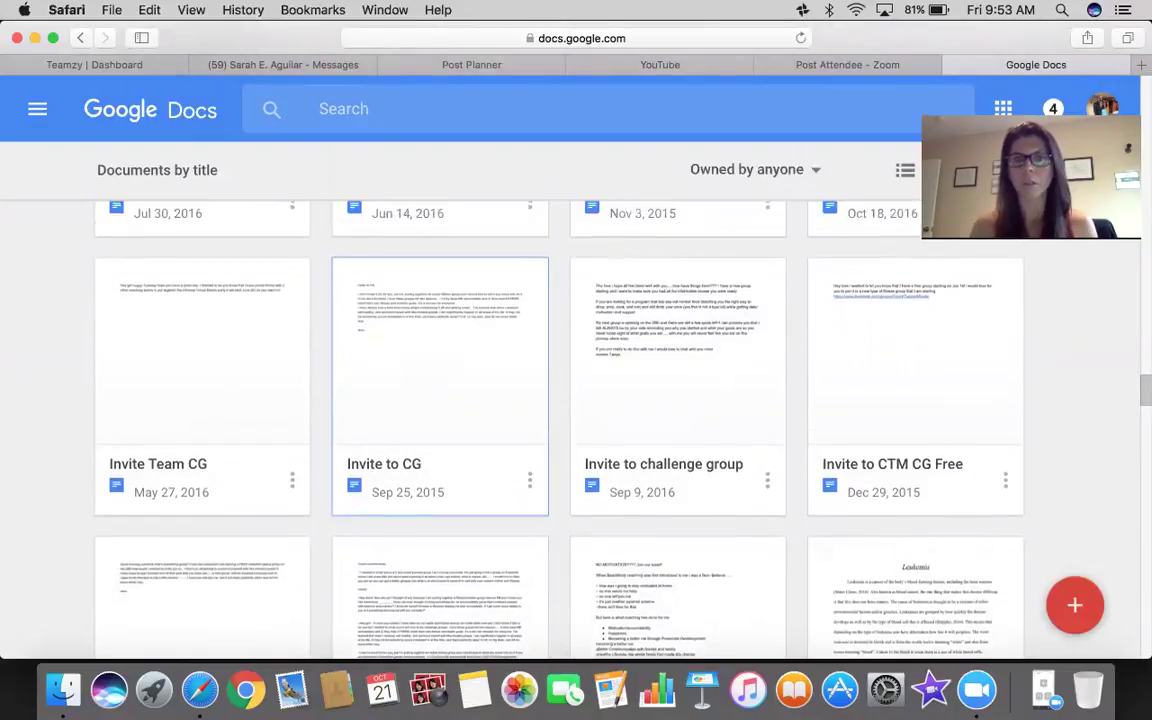
scroll(678, 370, "up", 3)
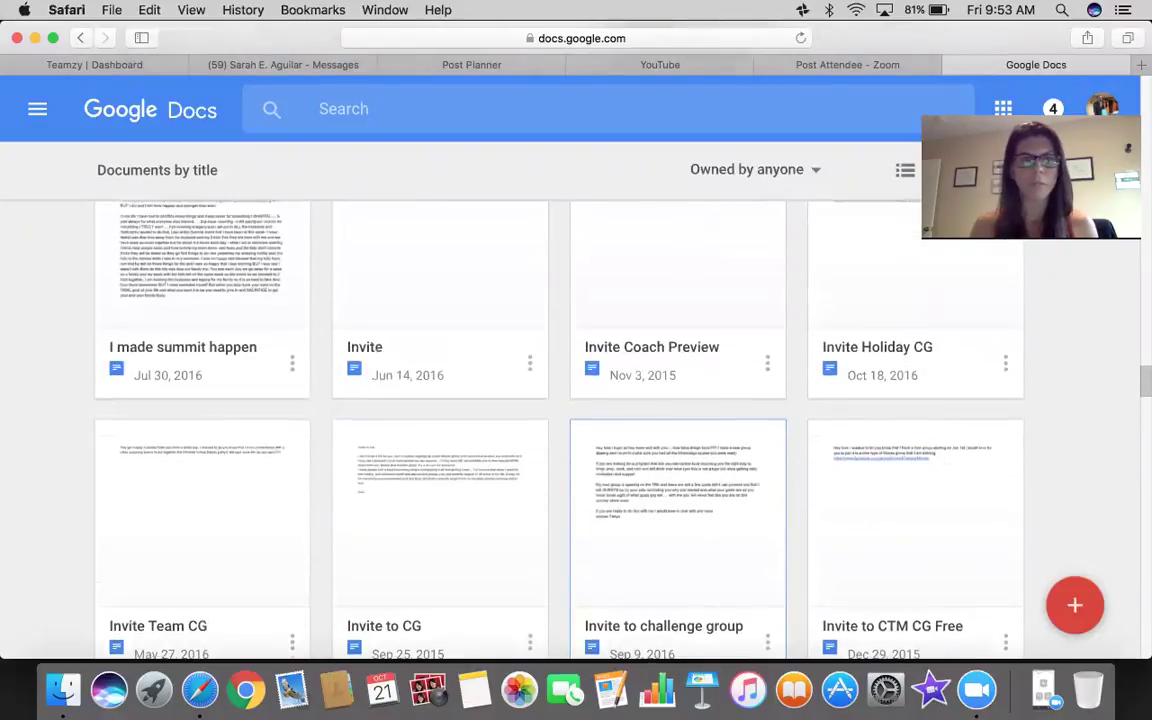
scroll(678, 330, "down", 2)
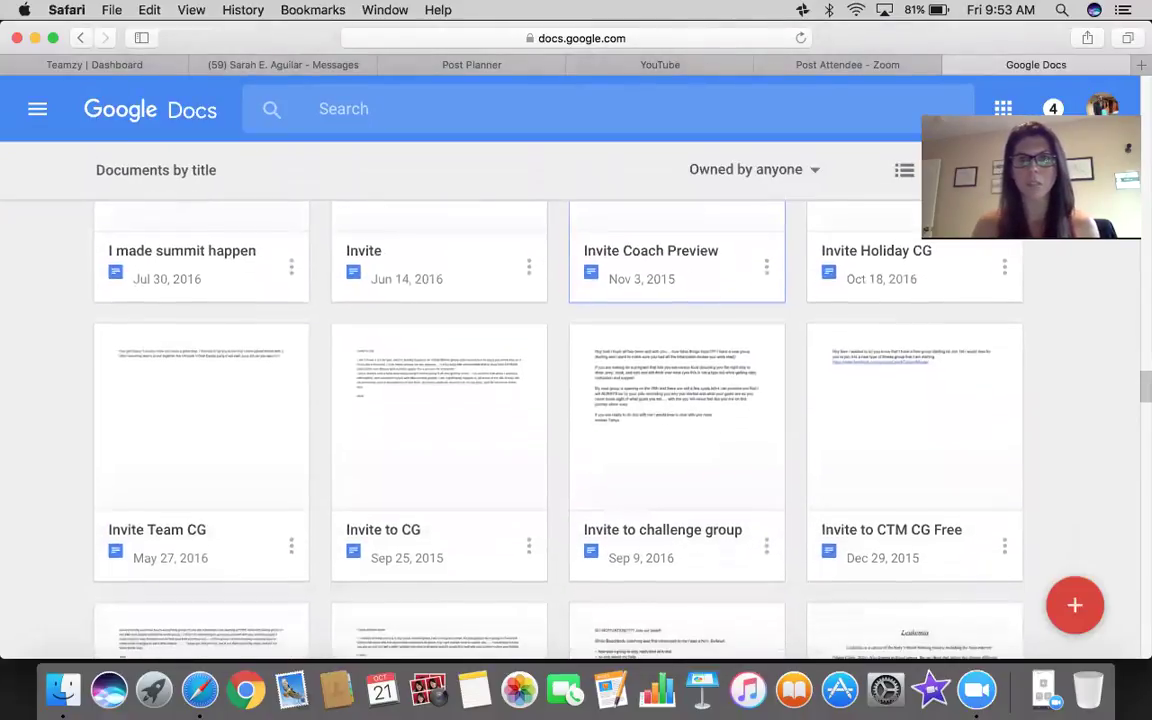
left_click(460, 410)
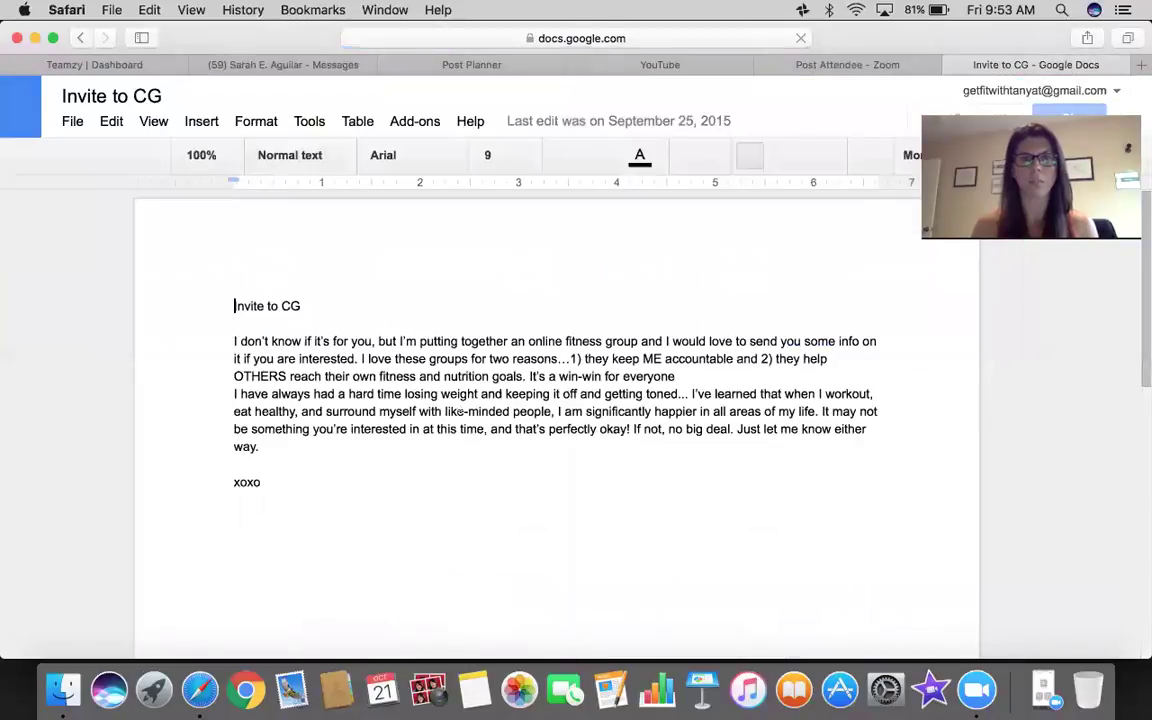
Return to the document list and open the "Invite to free CG" document
left_click(70, 37)
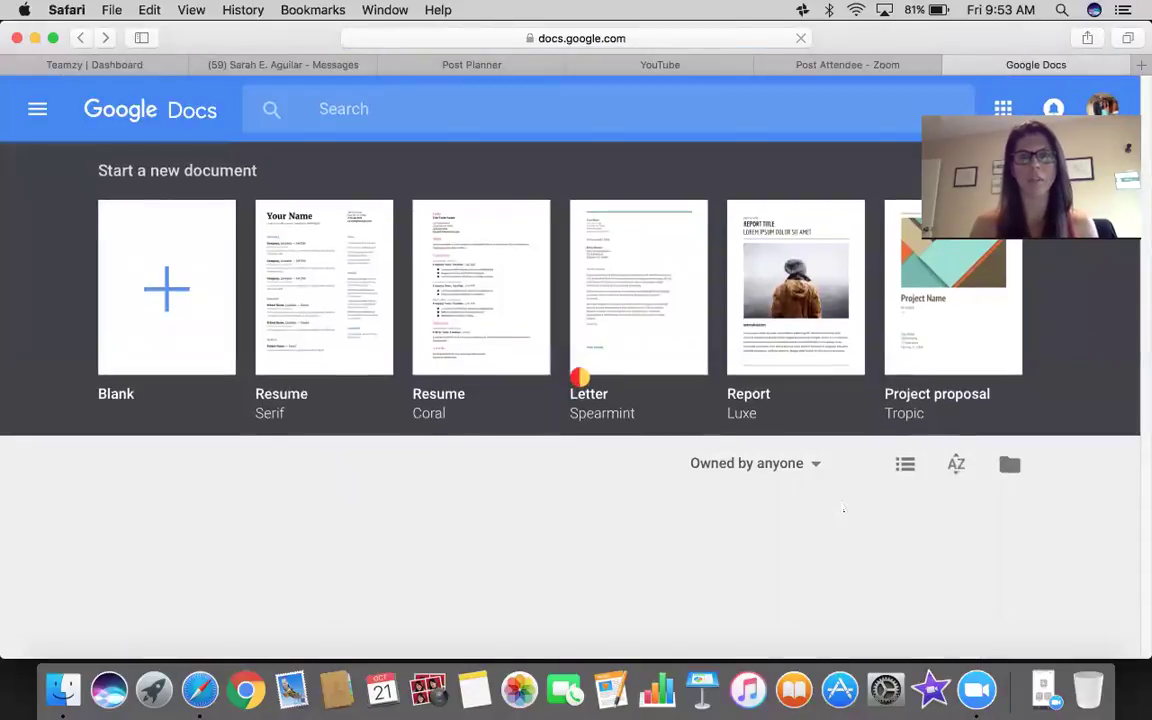
scroll(900, 470, "down", 3)
scroll(843, 510, "down", 20)
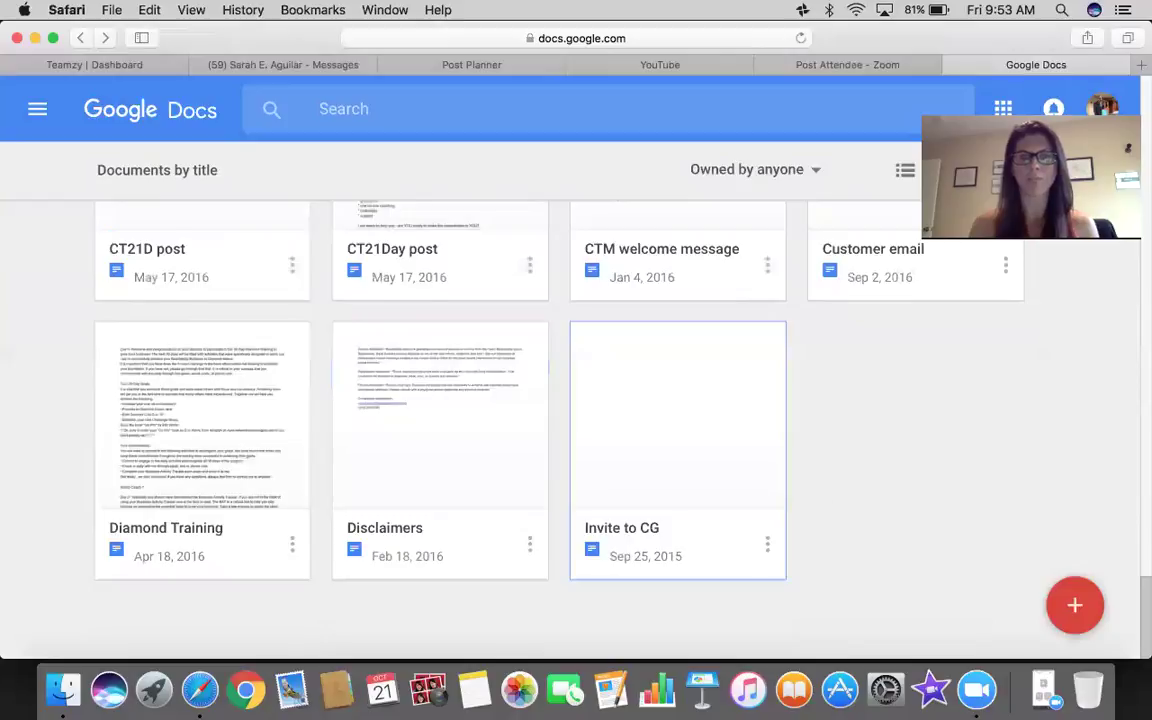
scroll(678, 400, "down", 3)
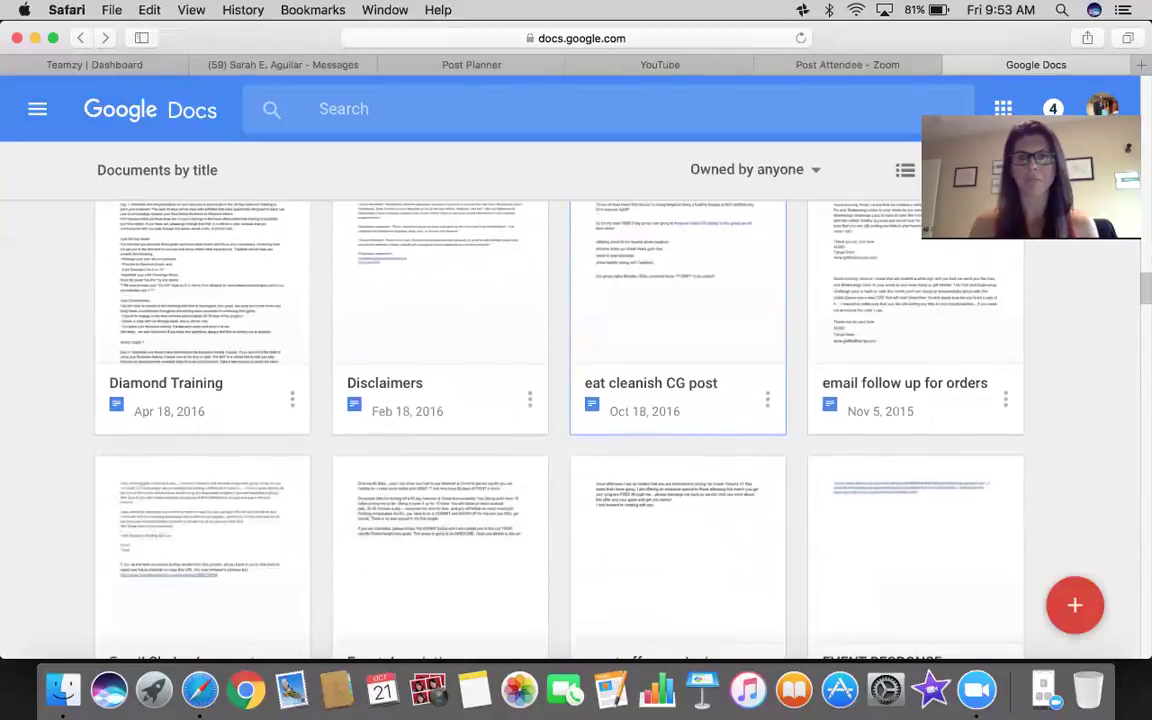
scroll(678, 400, "up", 2)
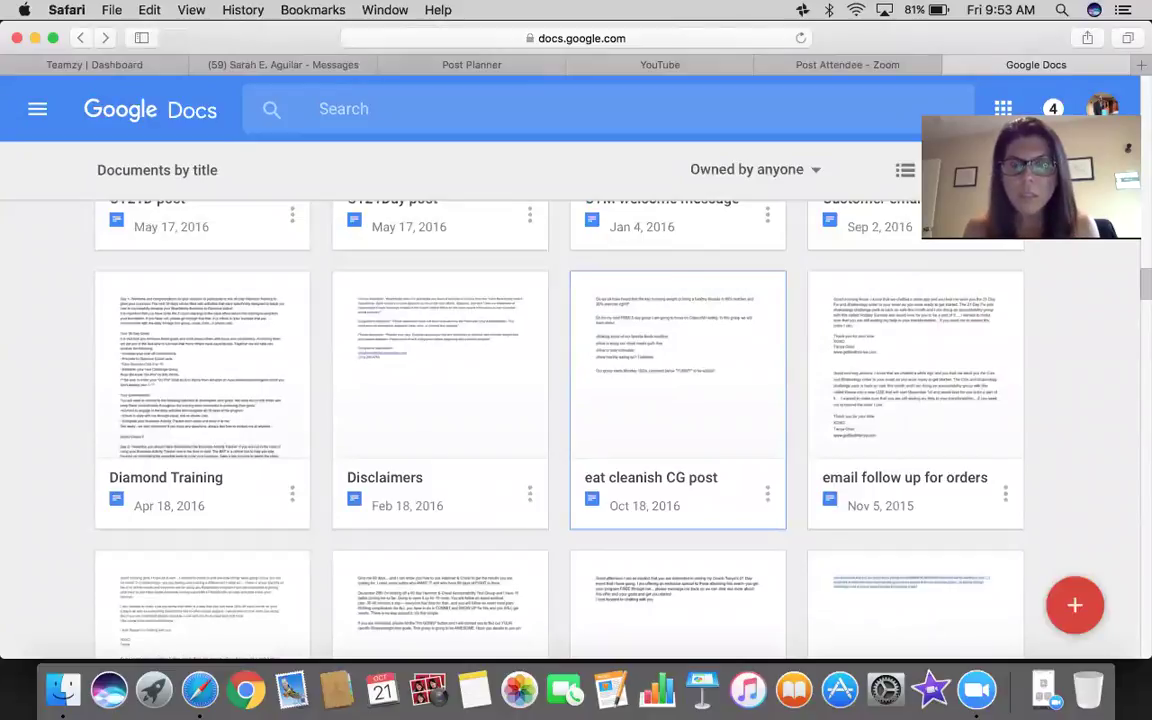
scroll(678, 400, "down", 10)
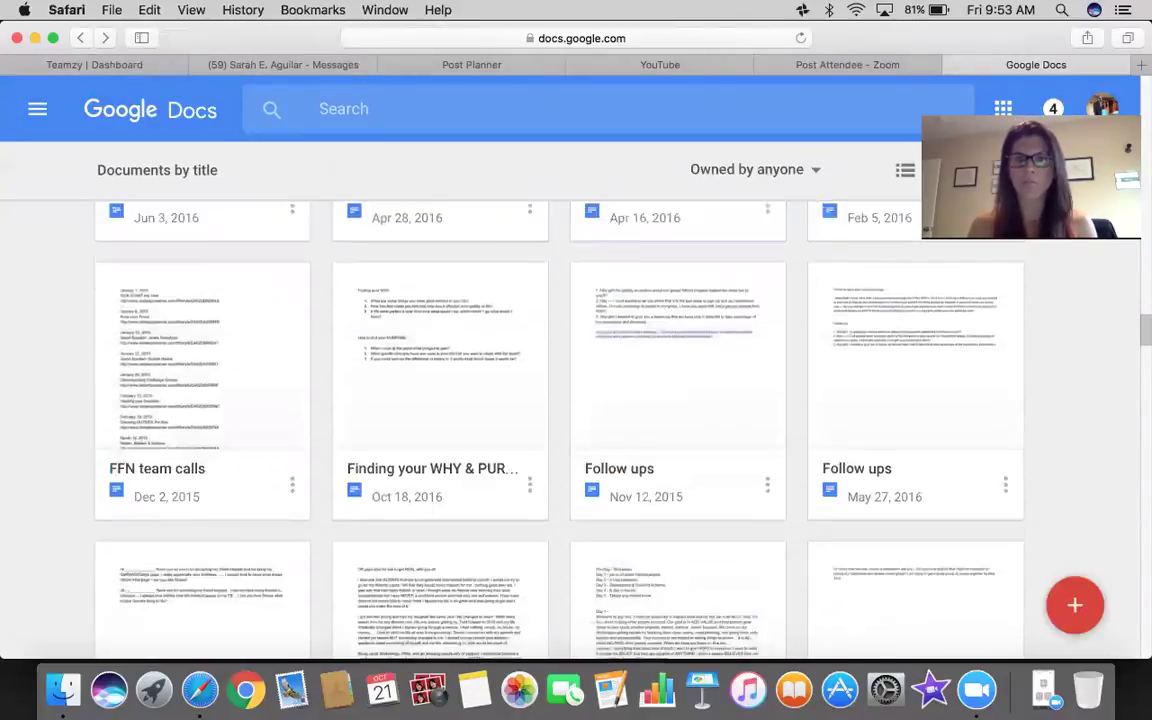
scroll(560, 400, "down", 10)
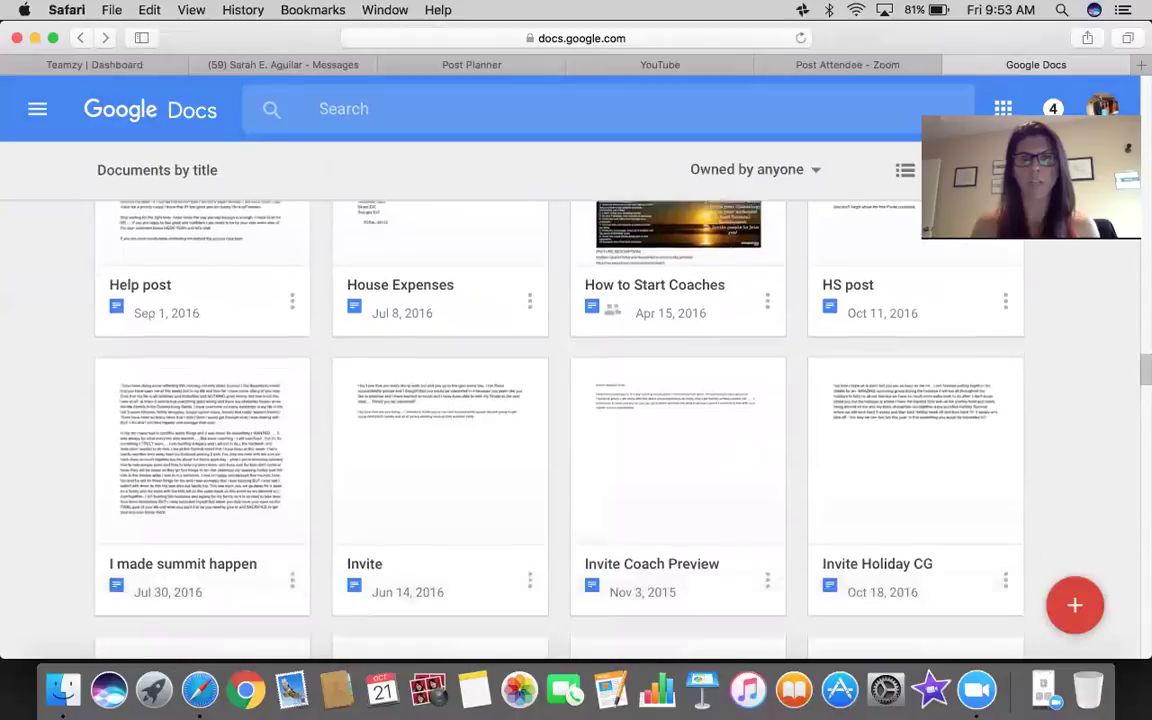
scroll(678, 400, "down", 6)
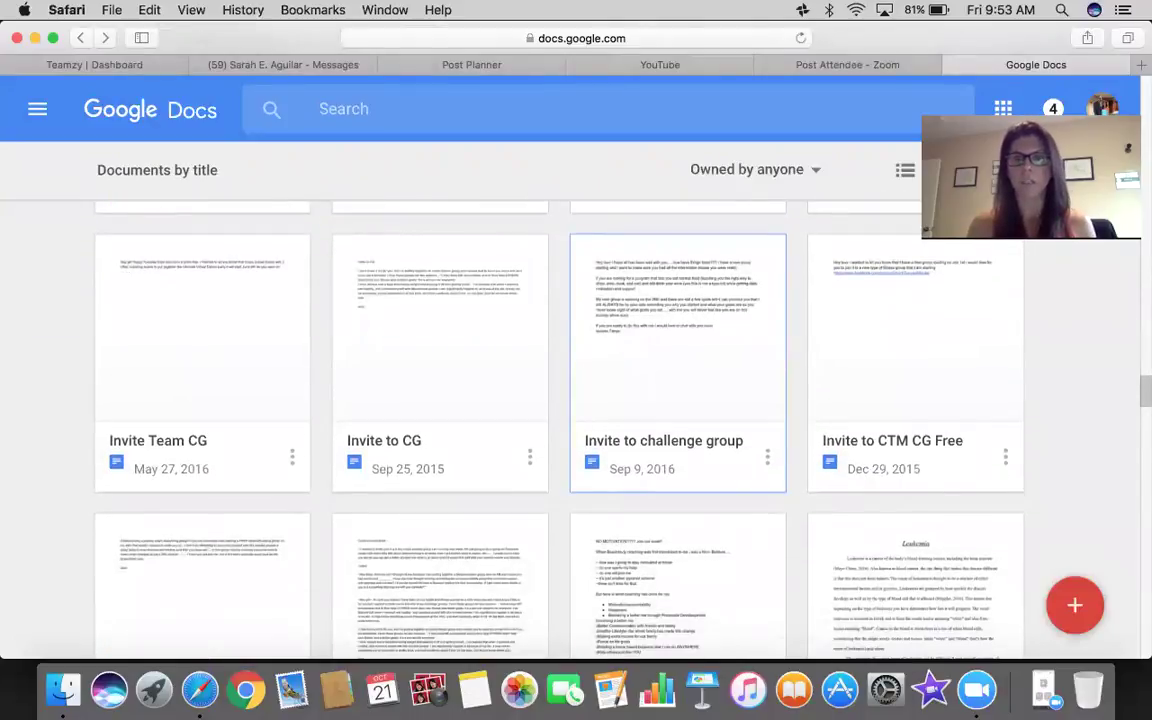
scroll(915, 380, "down", 2)
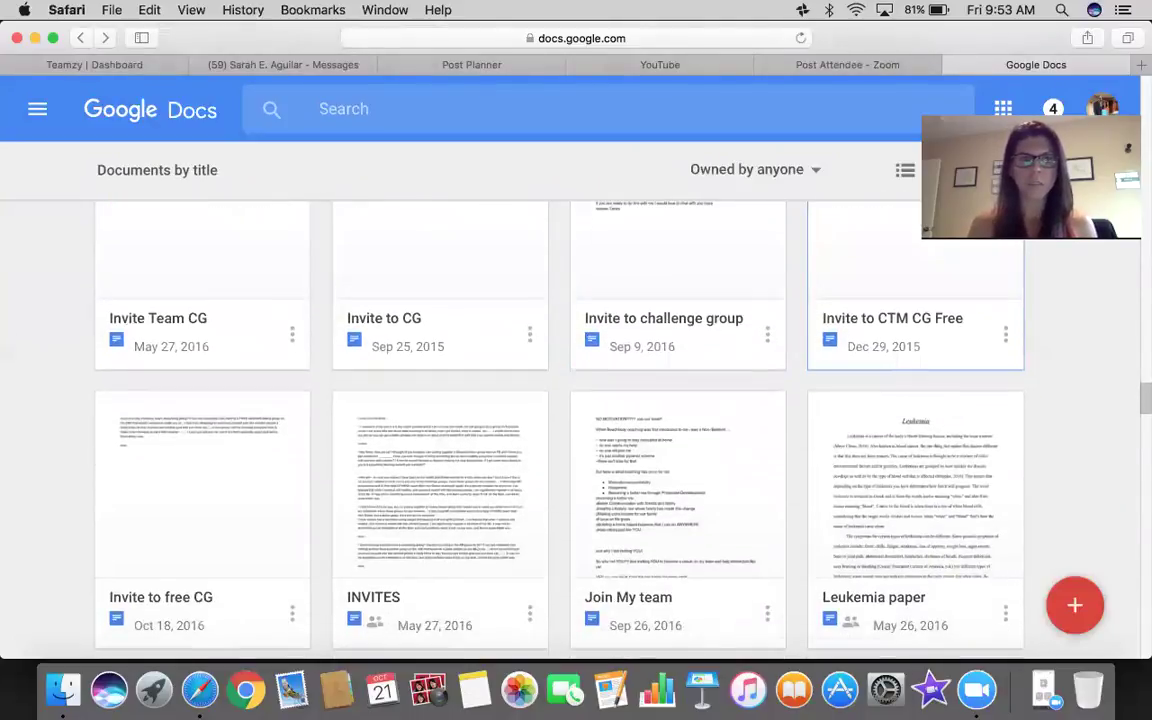
left_click(208, 515)
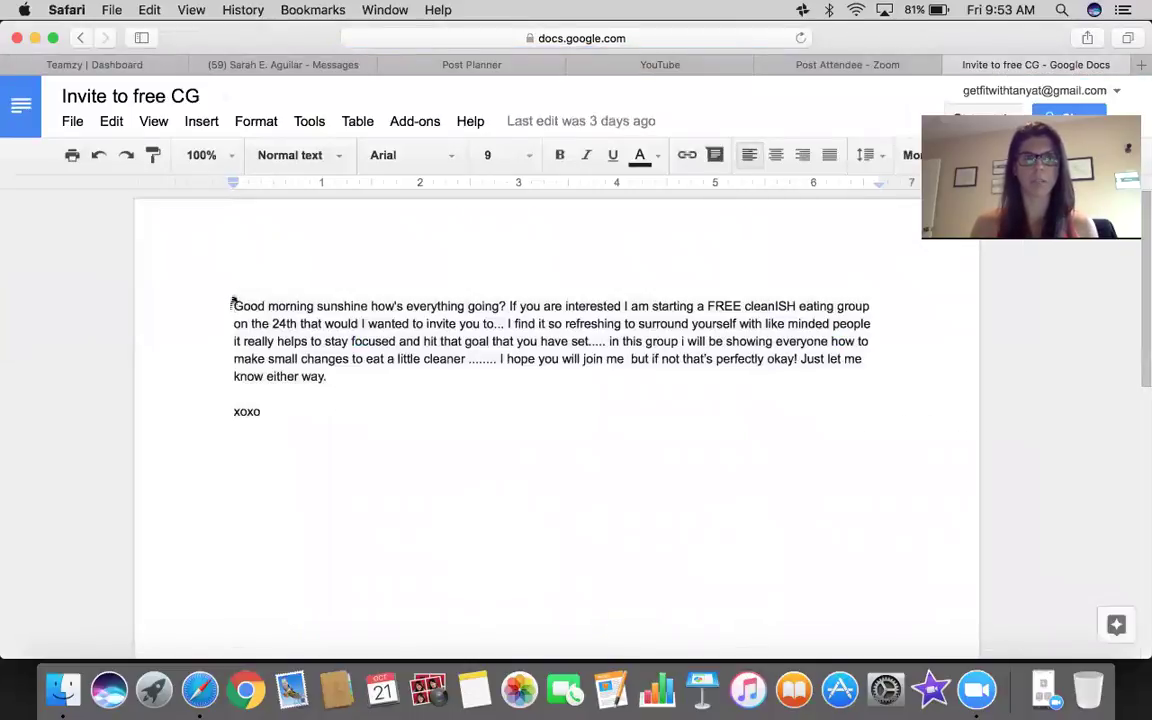
Copy the entire "Invite to free CG" message, including the closing "xoxo"
left_click_drag(234, 306, 373, 391)
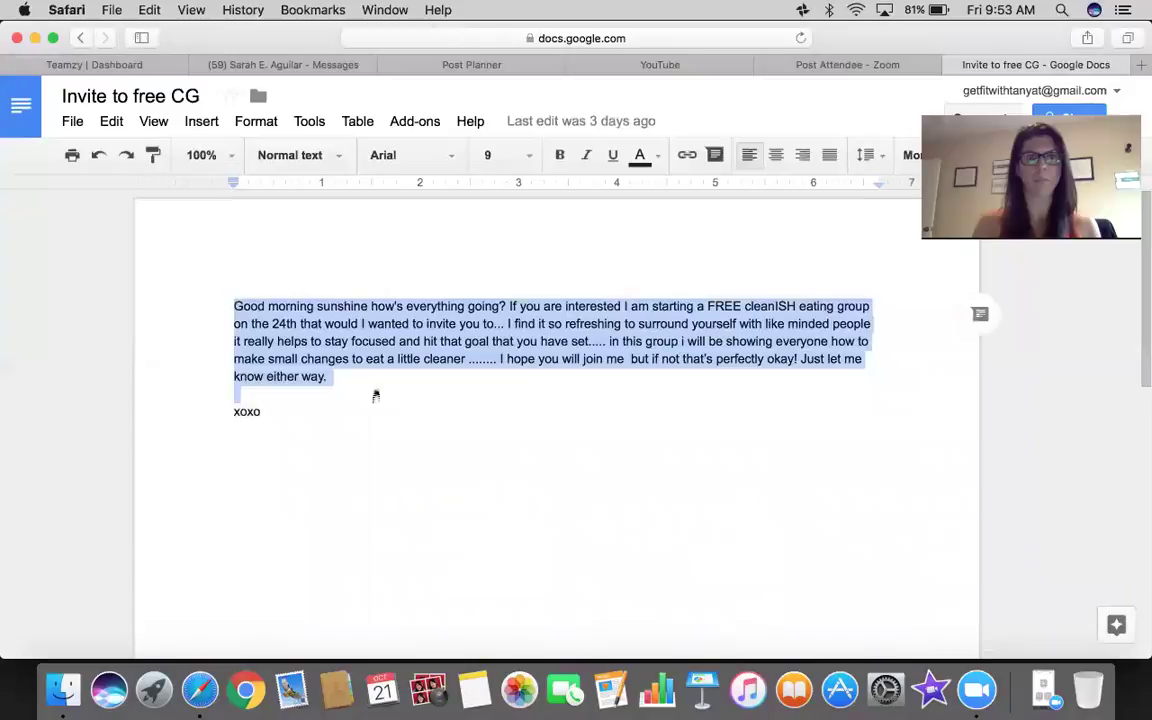
left_click_drag(232, 302, 278, 411)
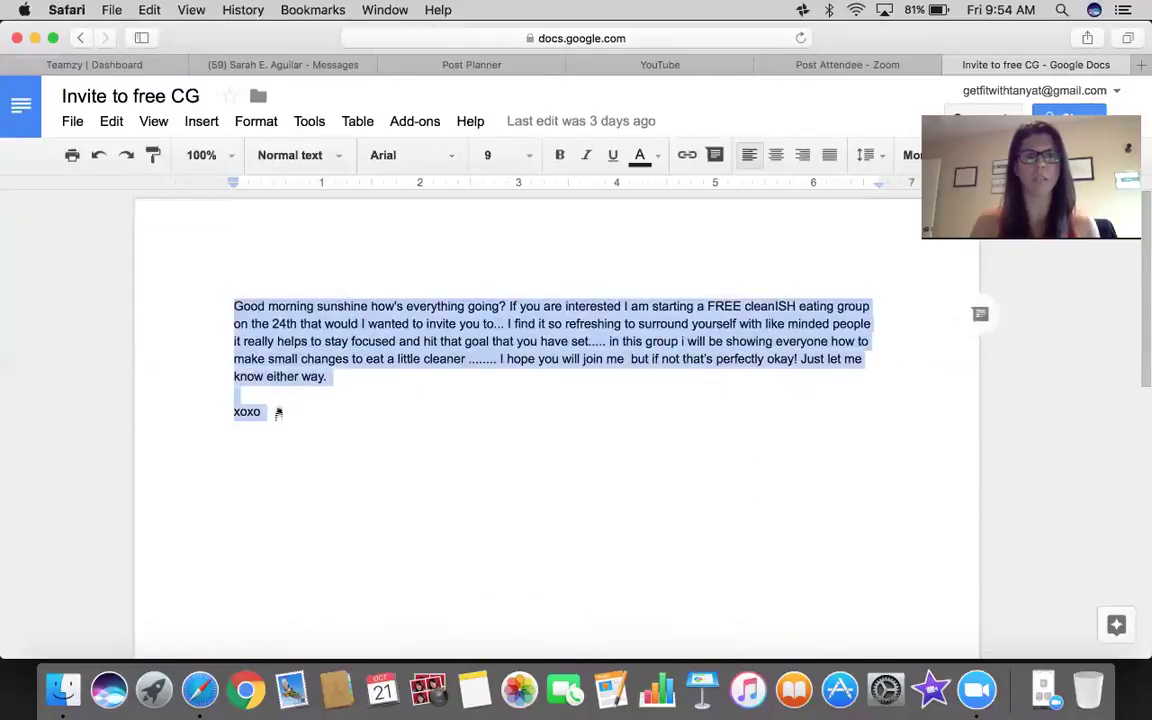
key("super+c")
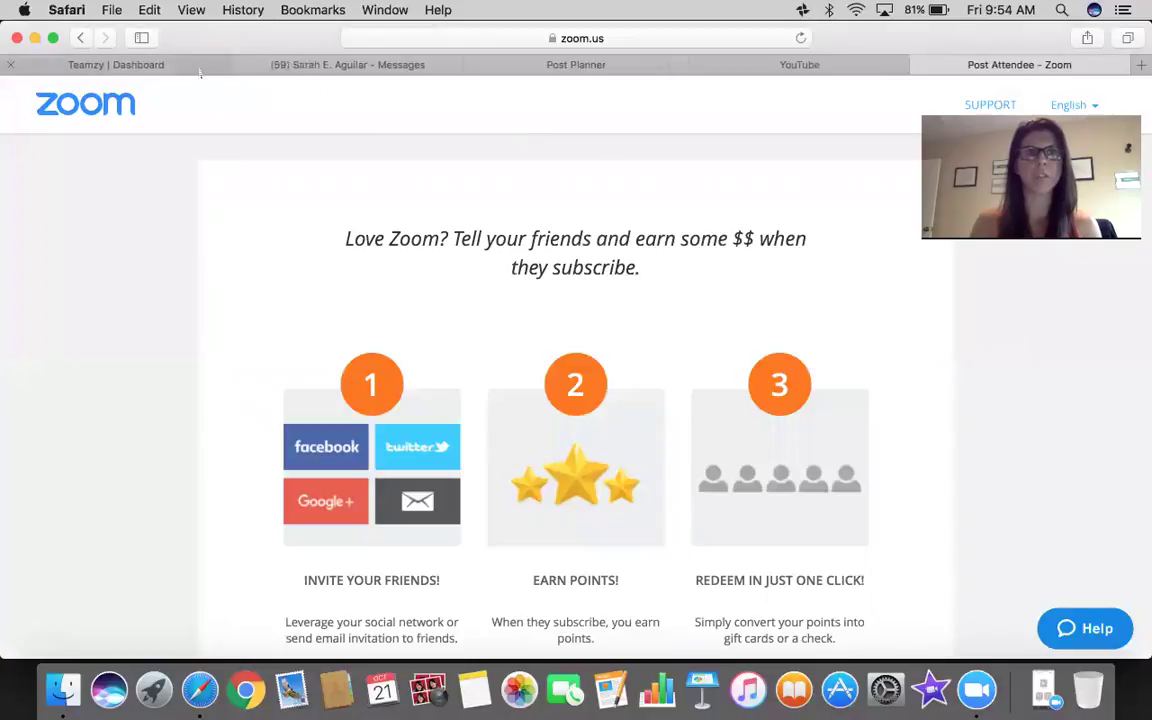
Switch back to the Teamzy dashboard and choose the second prospect in the Who's Up Next list
left_click(180, 64)
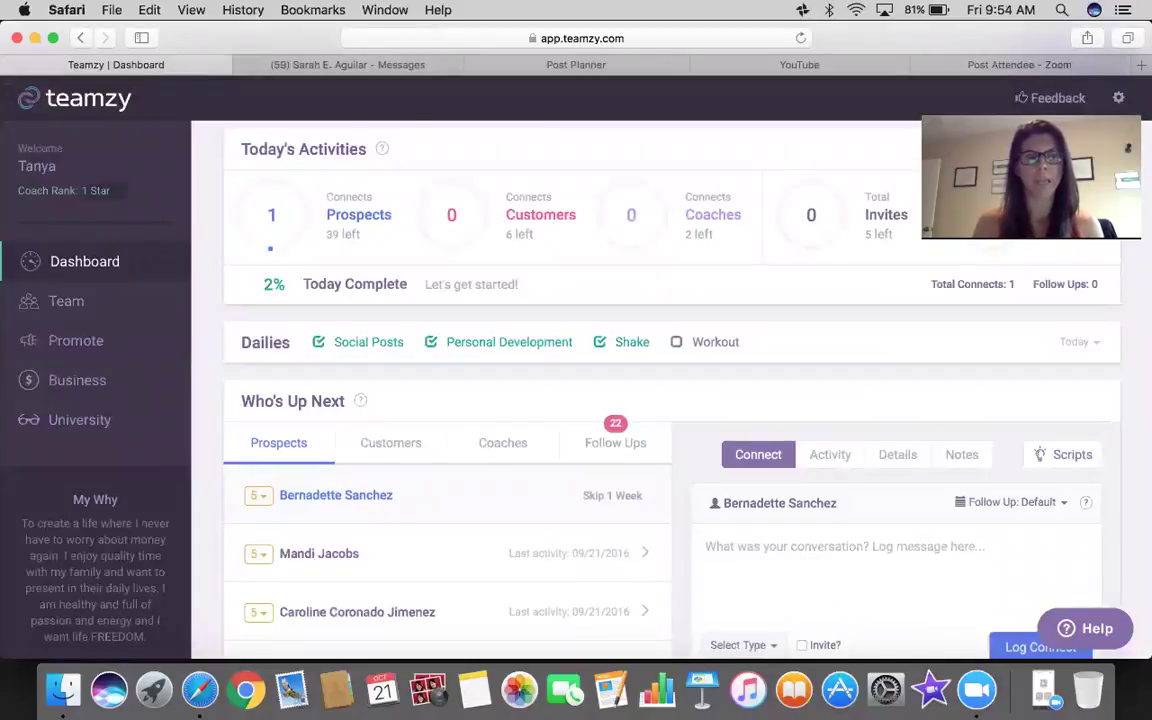
scroll(660, 390, "down", 2)
left_click(319, 519)
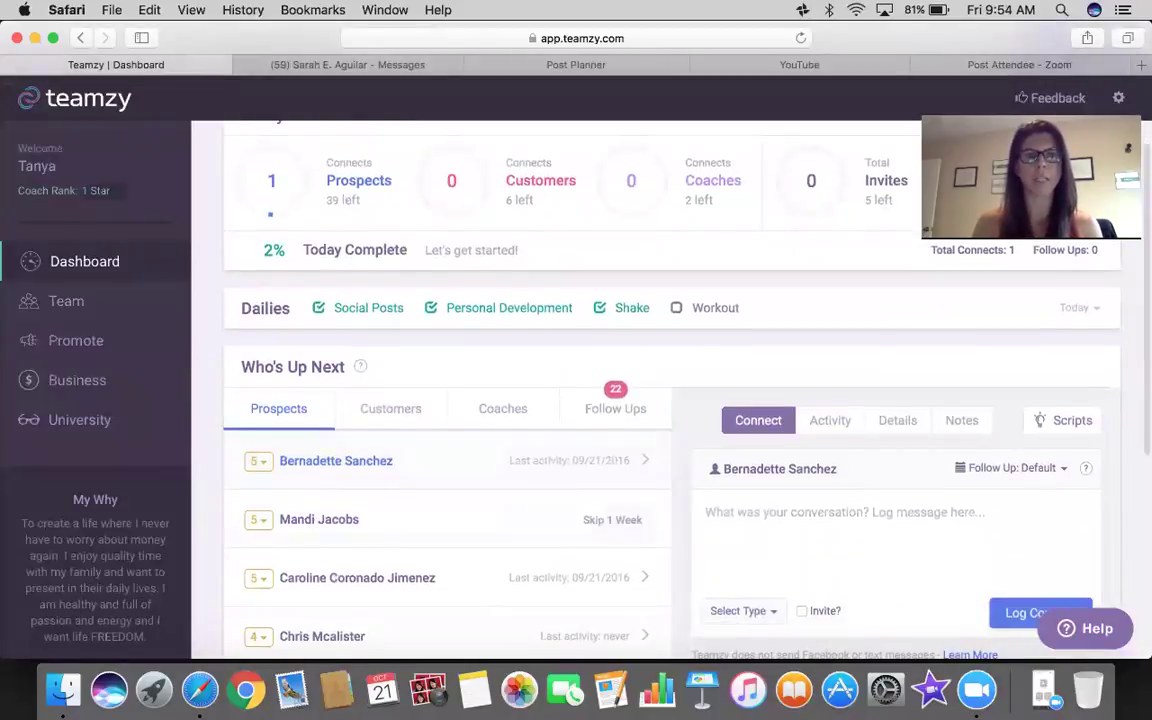
Switch to Facebook Messages, search for the second prospect's first name, and open their conversation
left_click(250, 67)
left_click_drag(121, 188, 13, 186)
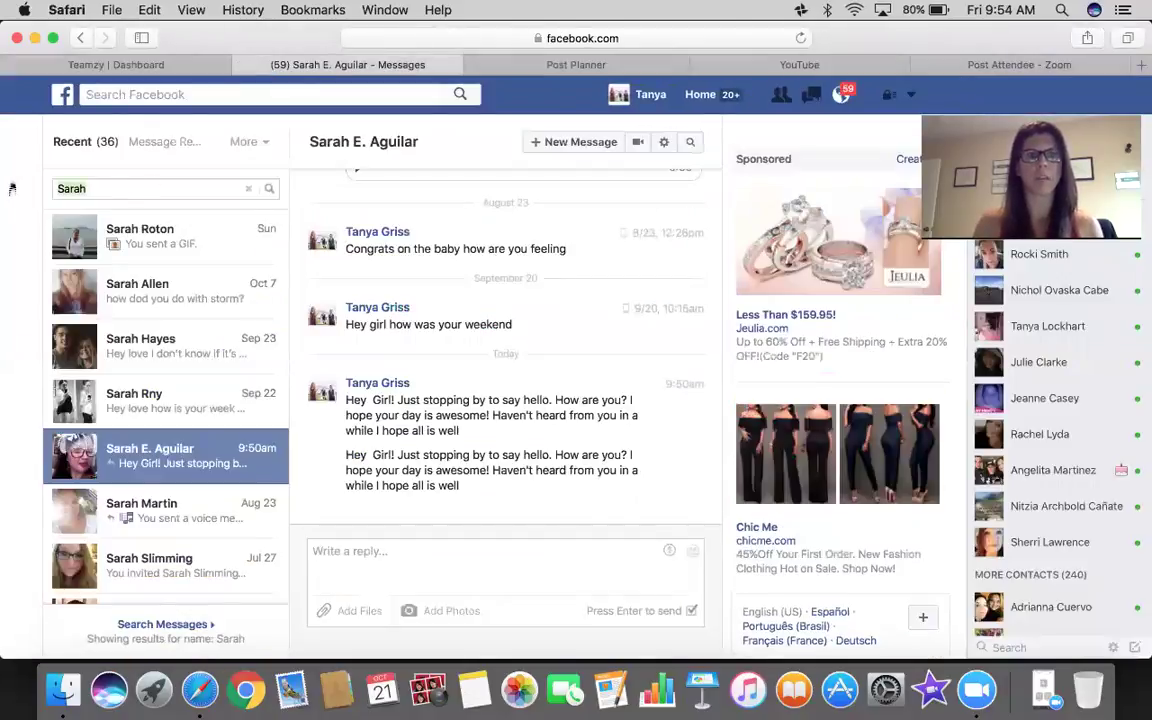
type("mandi")
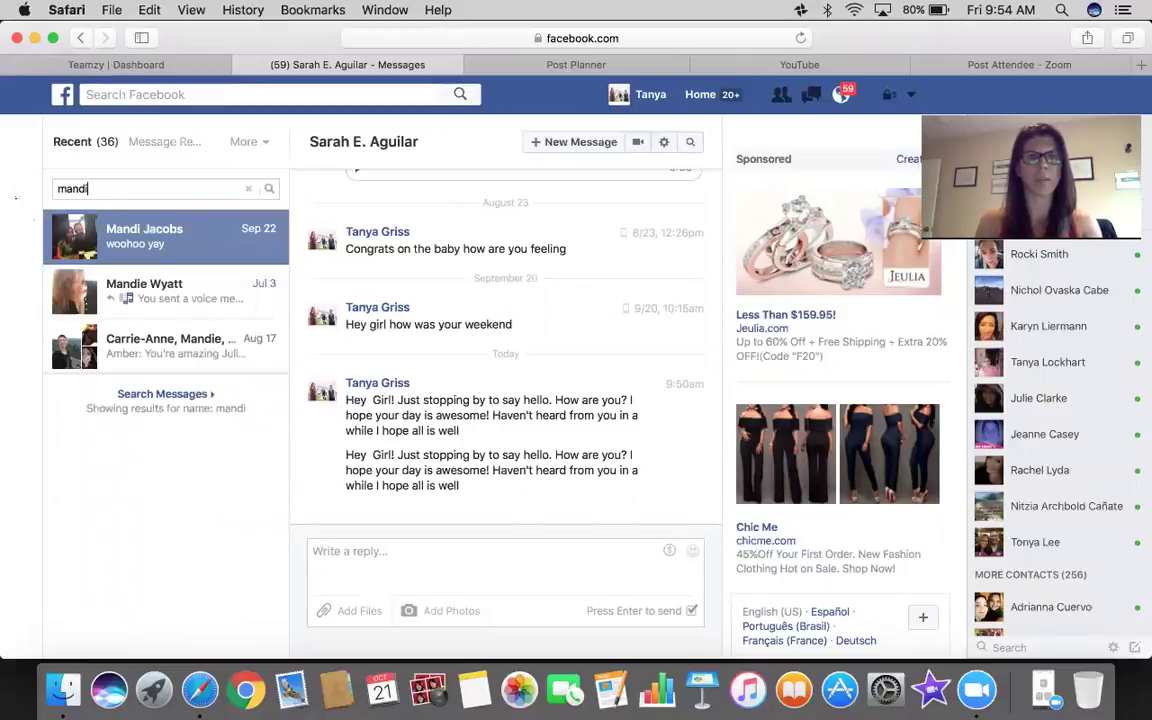
key("Return")
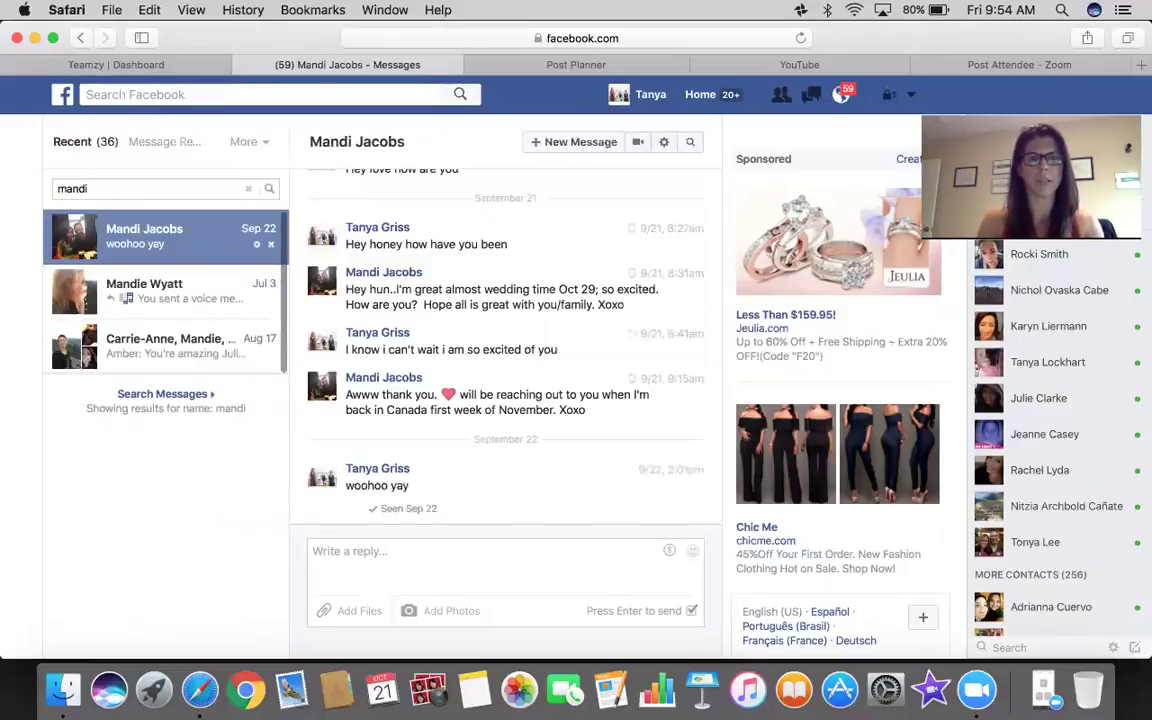
Write the reply "Hey girl how was the wedding???" in the prospect's conversation
type("Hey girl")
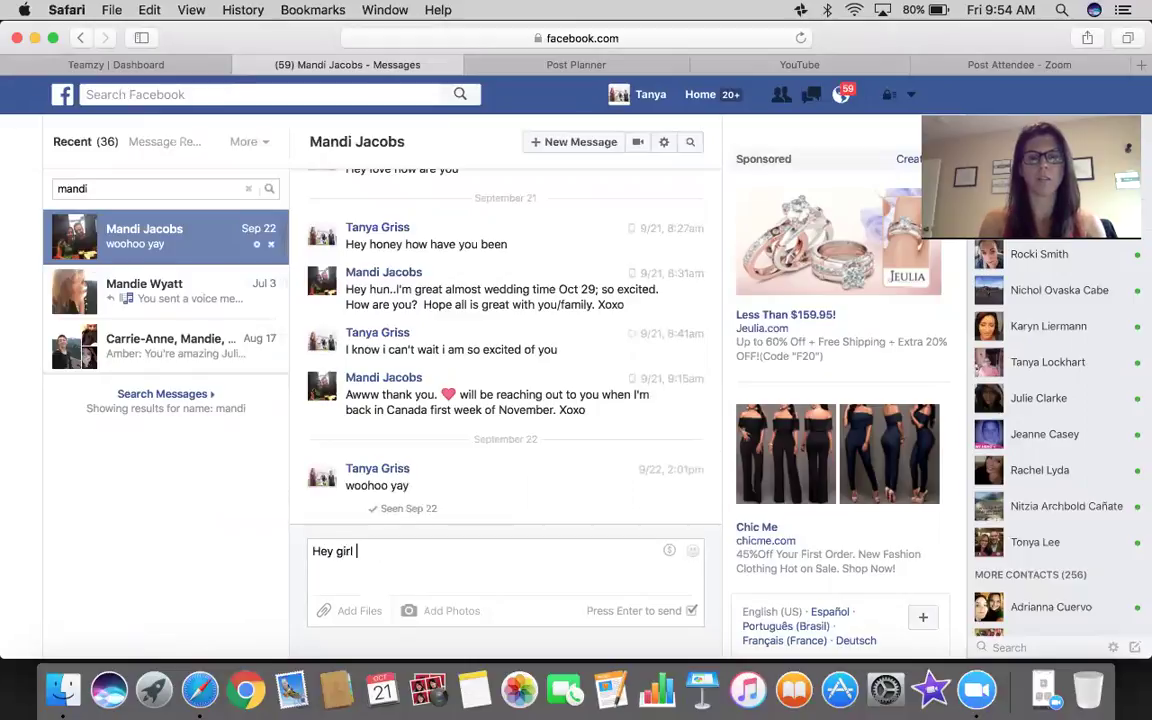
type(" how was ")
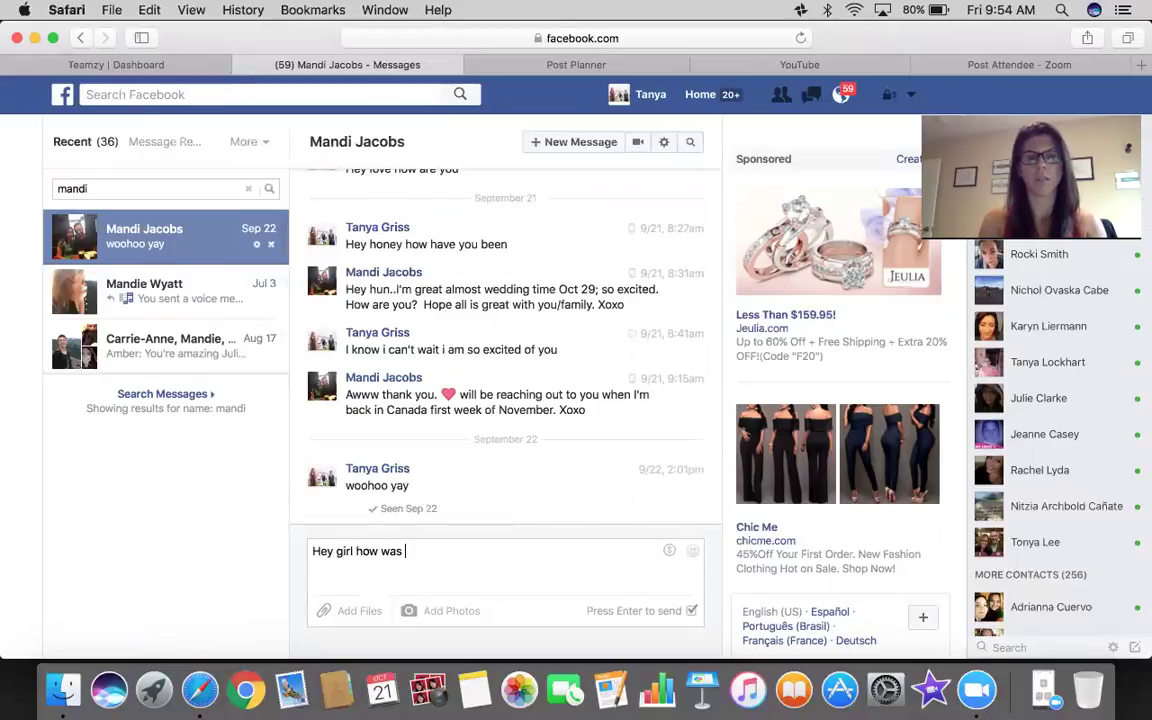
type("th ewedding")
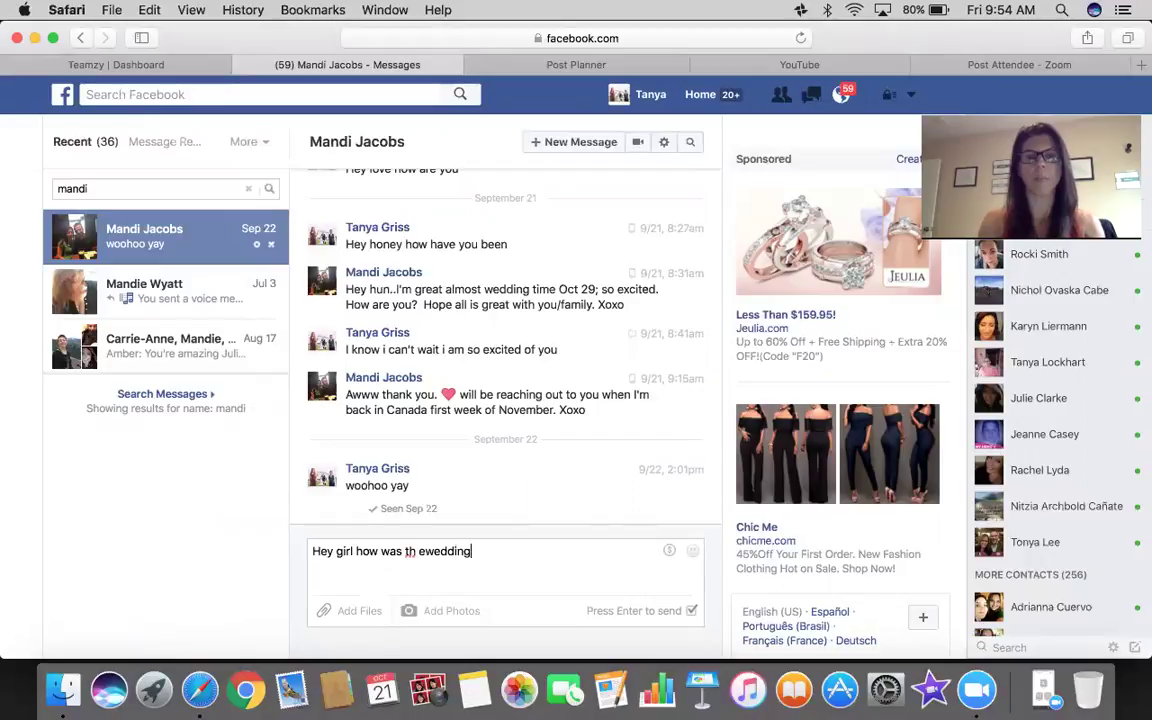
type("???")
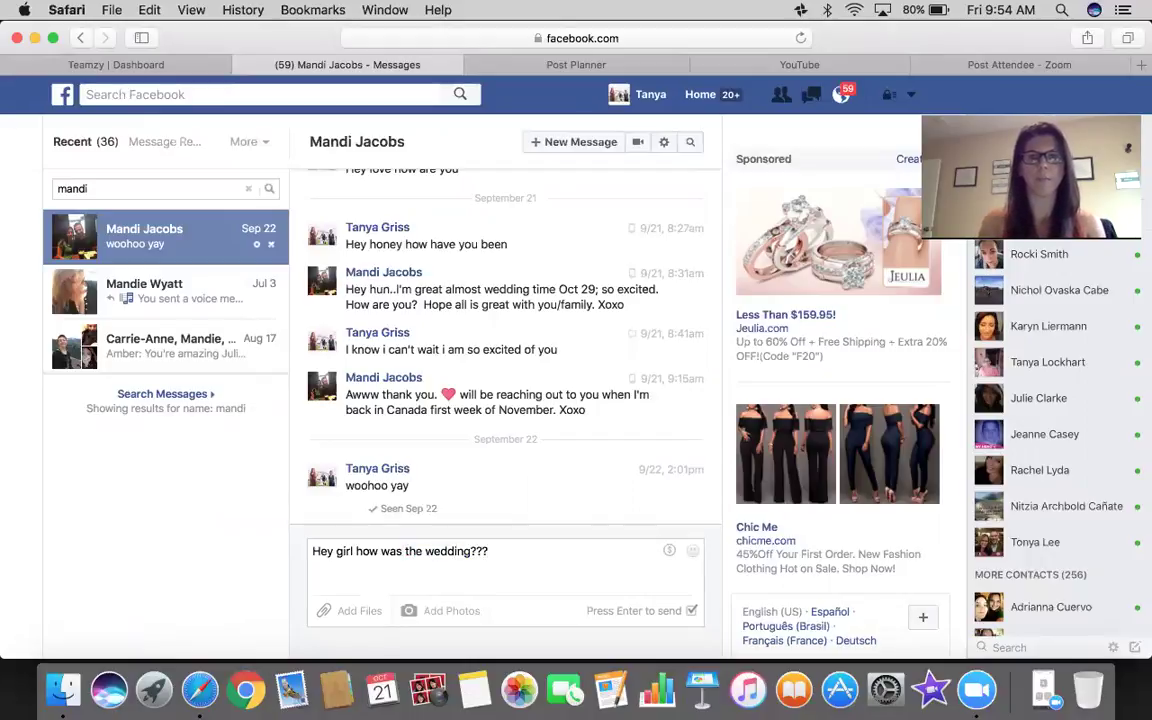
Paste the copied invite into the reply and move "Hey girl how was the wedding???" to directly after "how's everything going?"
key("cmd+v")
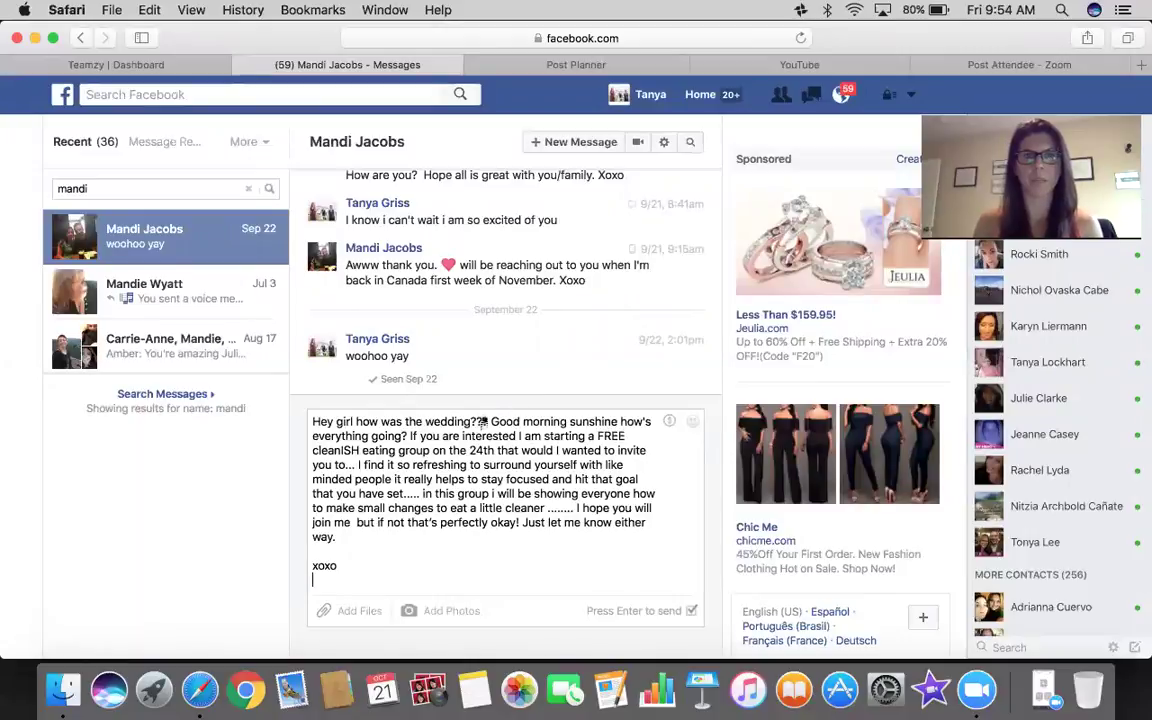
left_click_drag(489, 421, 303, 422)
key("super+c")
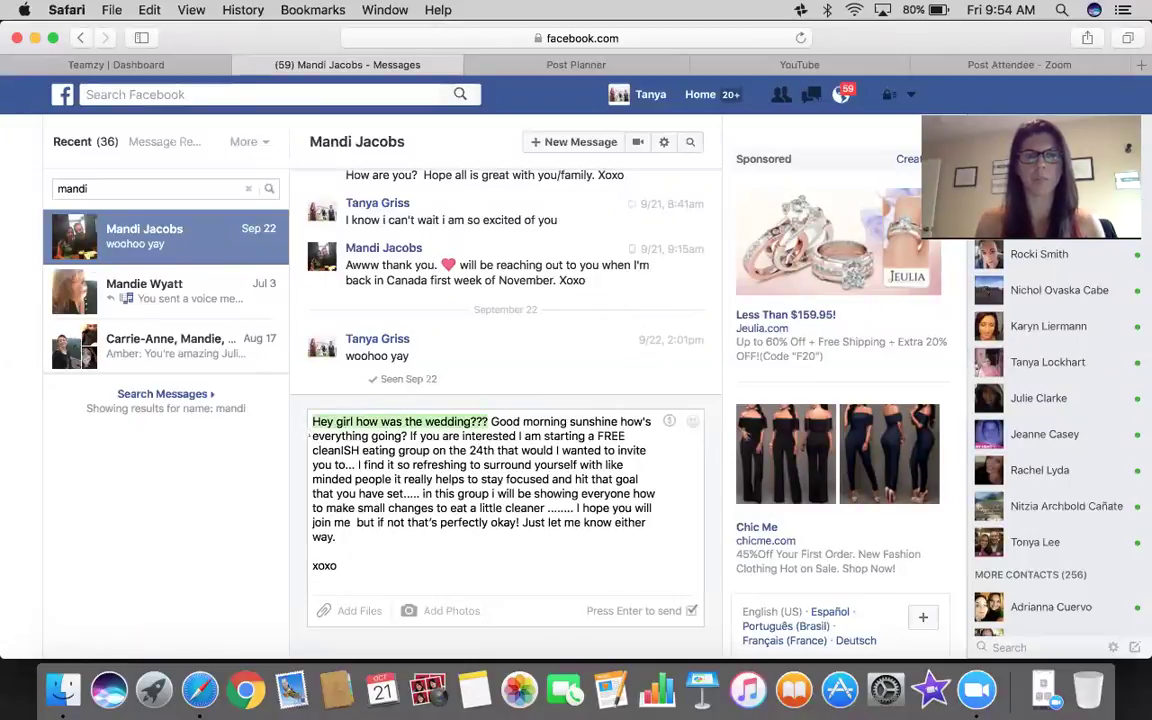
key("BackSpace")
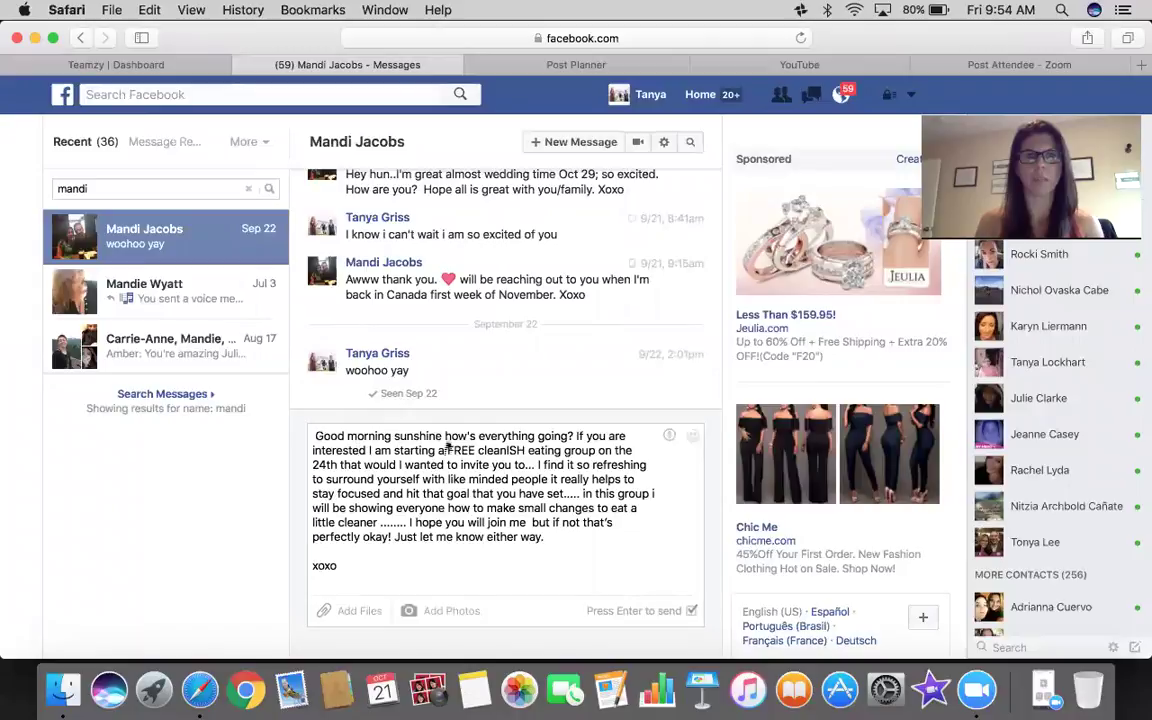
left_click(572, 435)
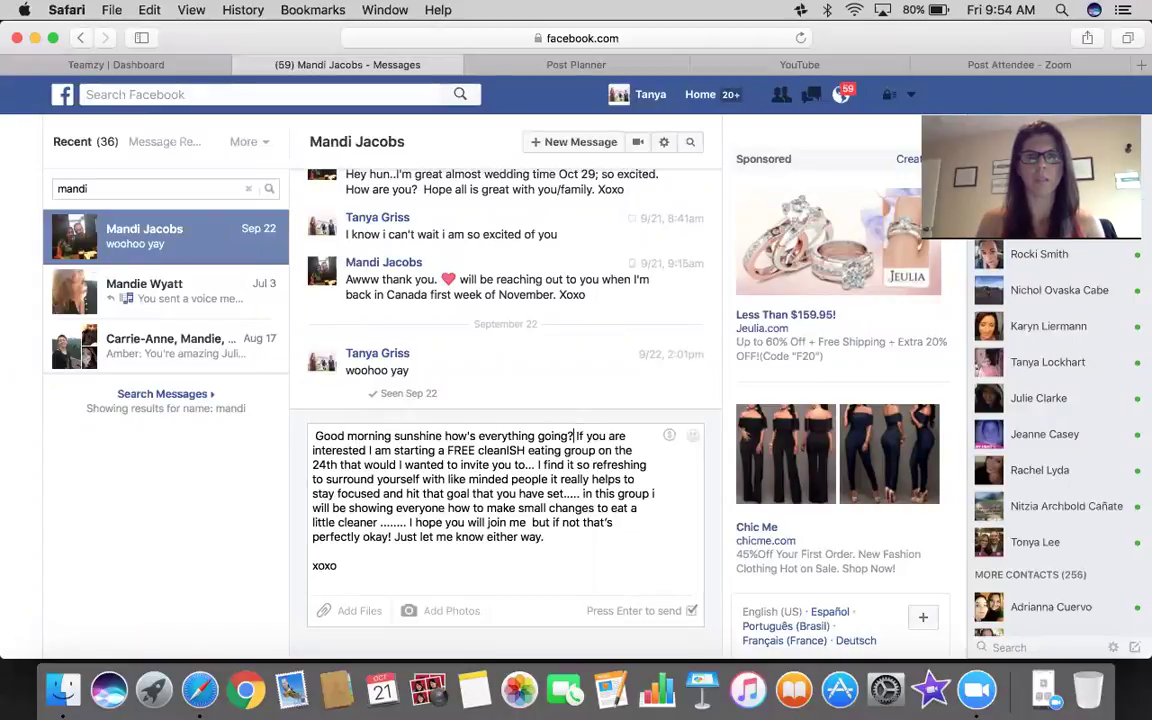
key("super+v")
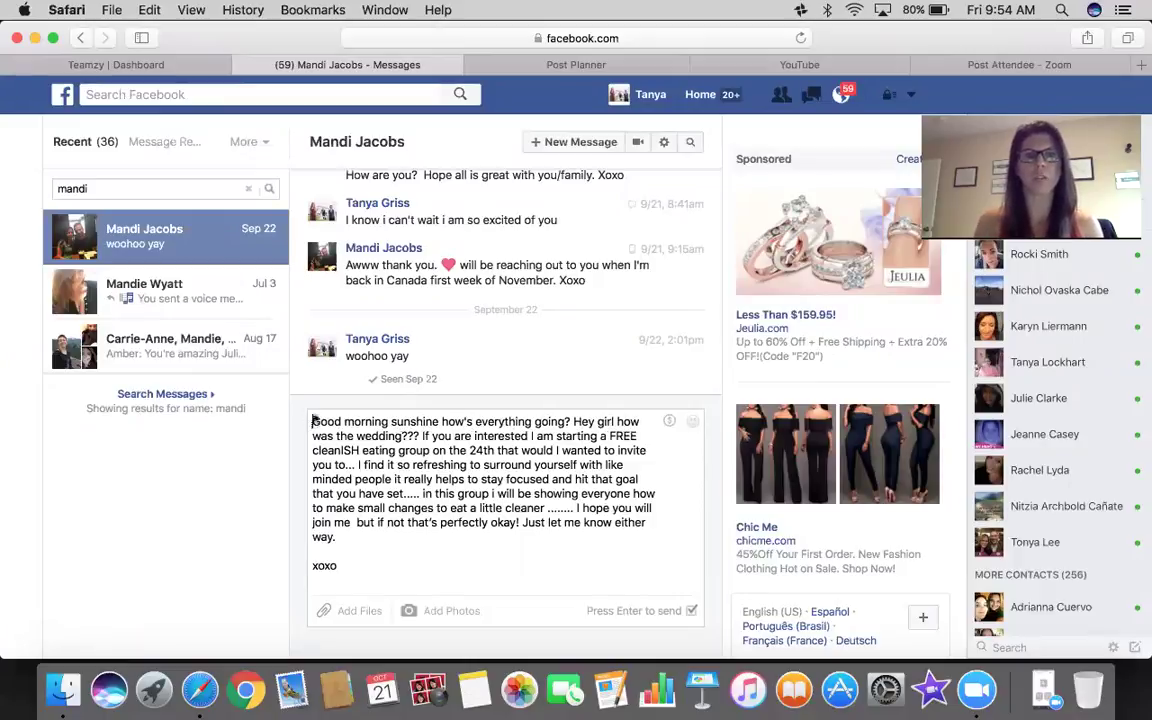
Copy the full personalised invite, including "xoxo", and send it to the prospect
left_click_drag(315, 421, 402, 568)
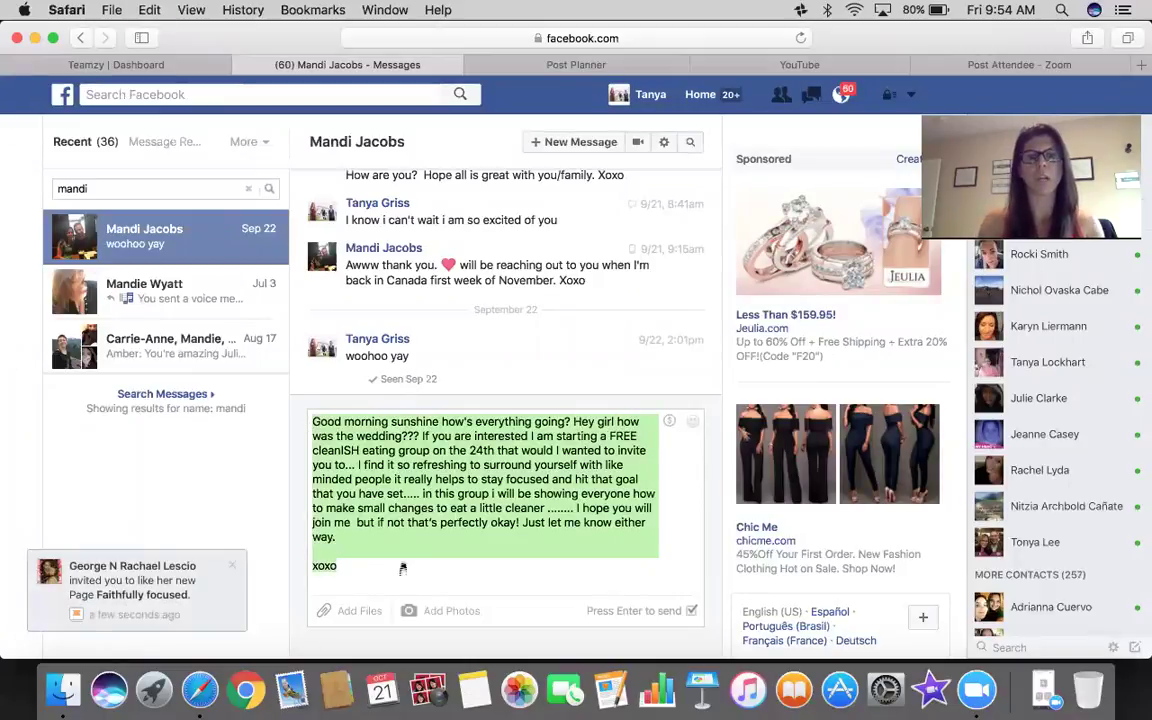
key("Return")
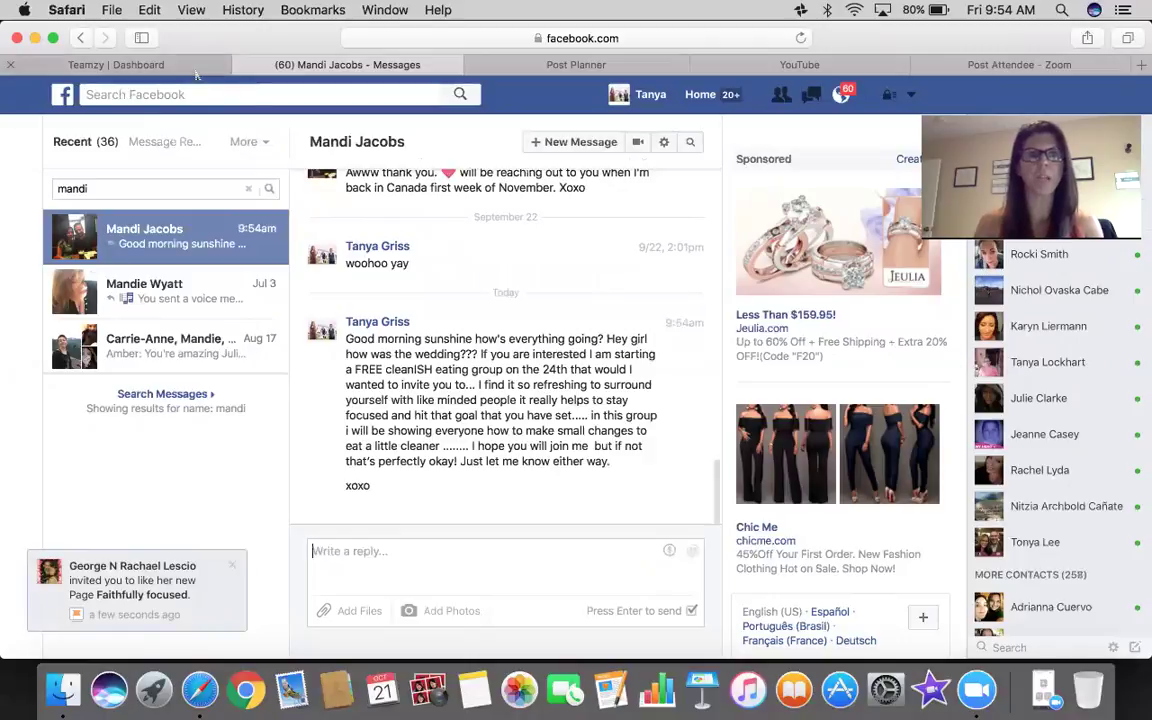
Switch to the Teamzy dashboard and paste the sent message into the second prospect's Connect message log
left_click(197, 72)
left_click(728, 512)
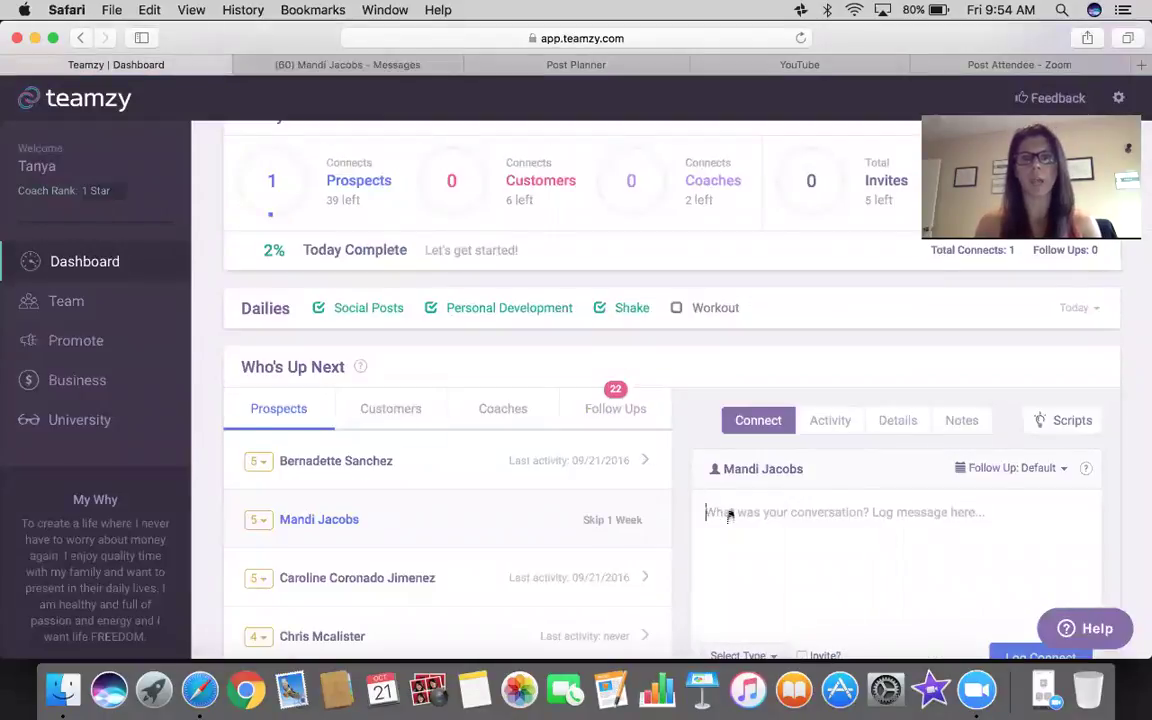
key("super+v")
Set the connect type to Facebook Message and mark it as an invite of type Free Group
scroll(728, 515, "down", 2)
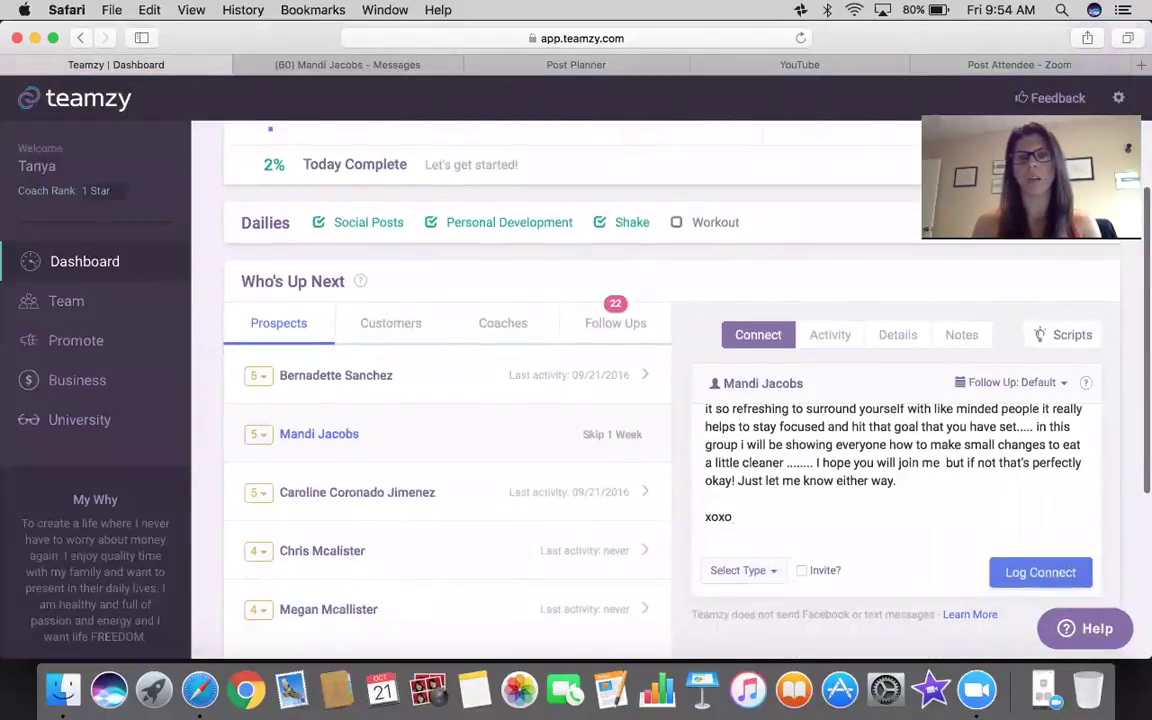
left_click(738, 570)
left_click(771, 260)
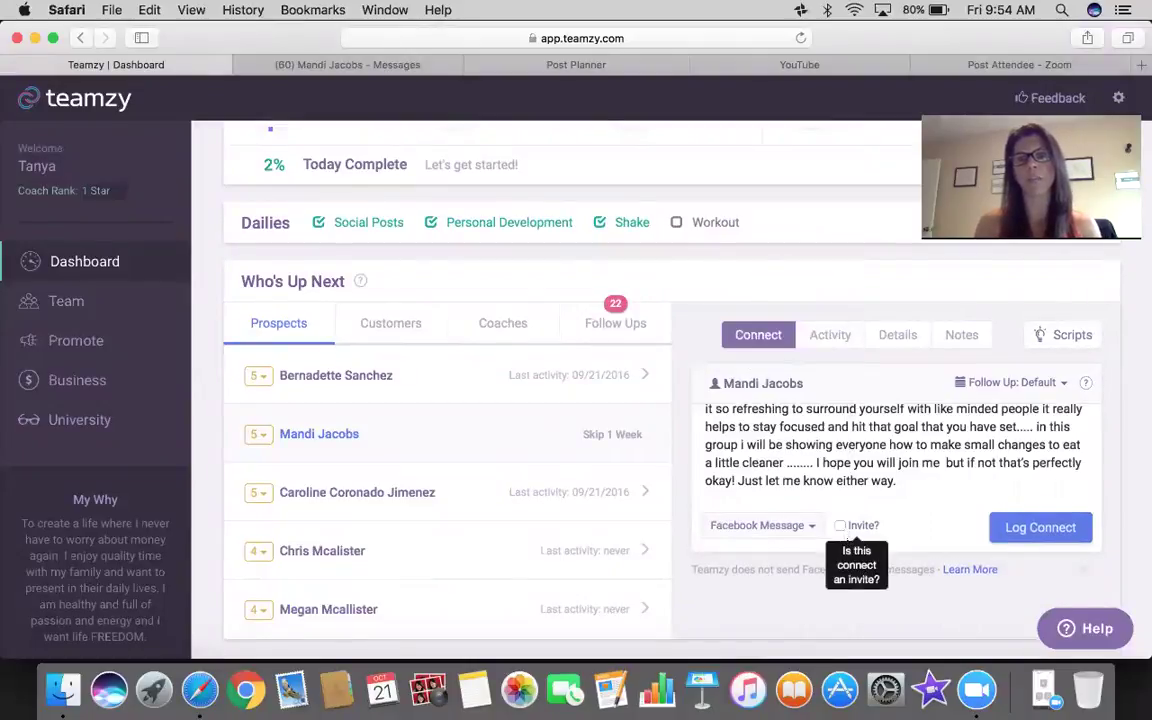
left_click(846, 537)
left_click(908, 525)
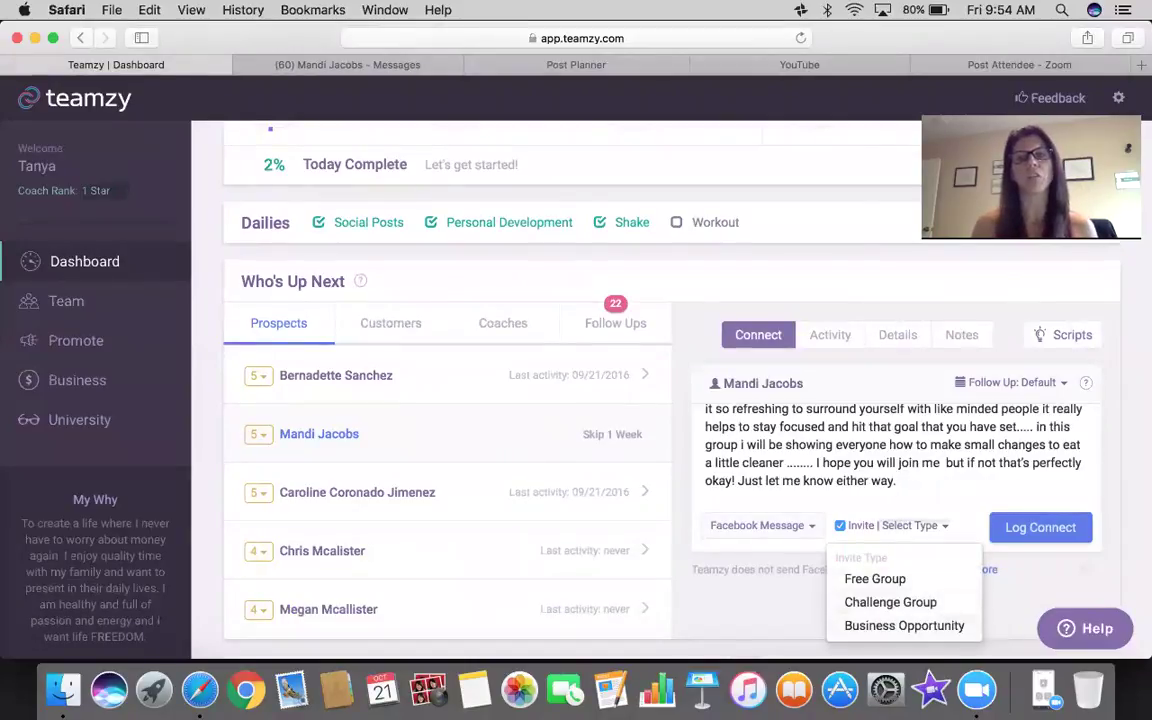
left_click(878, 580)
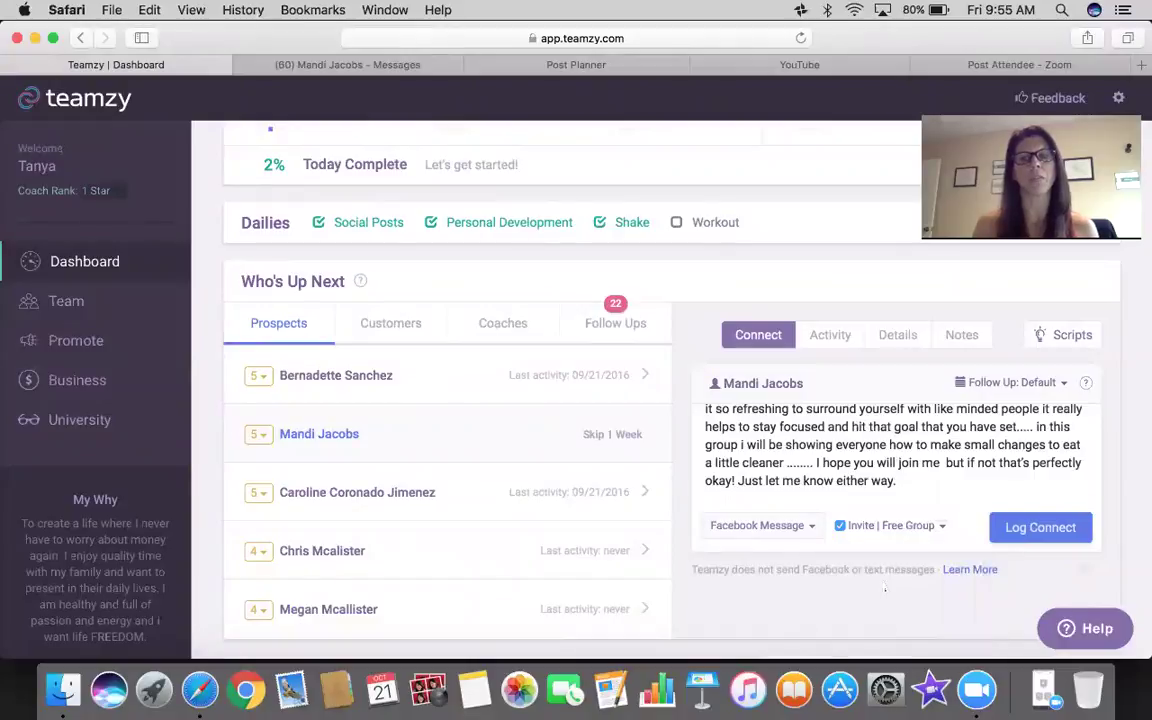